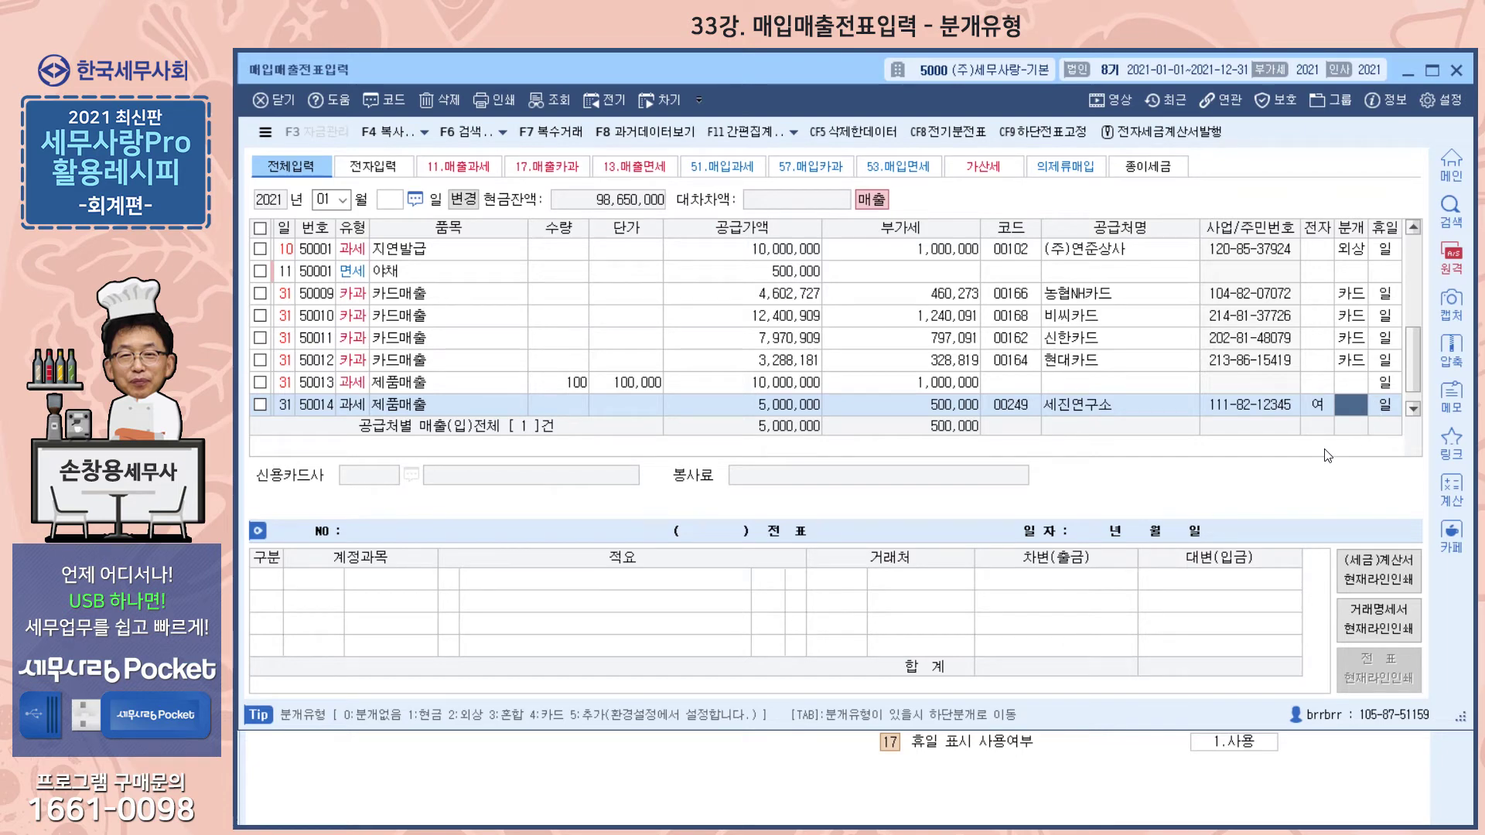
Step: Try the 외상 and 추가 journal types on the 5,000,000 제품매출 sale to 세진연구소, checking the default accounts in the environment settings
text(2)
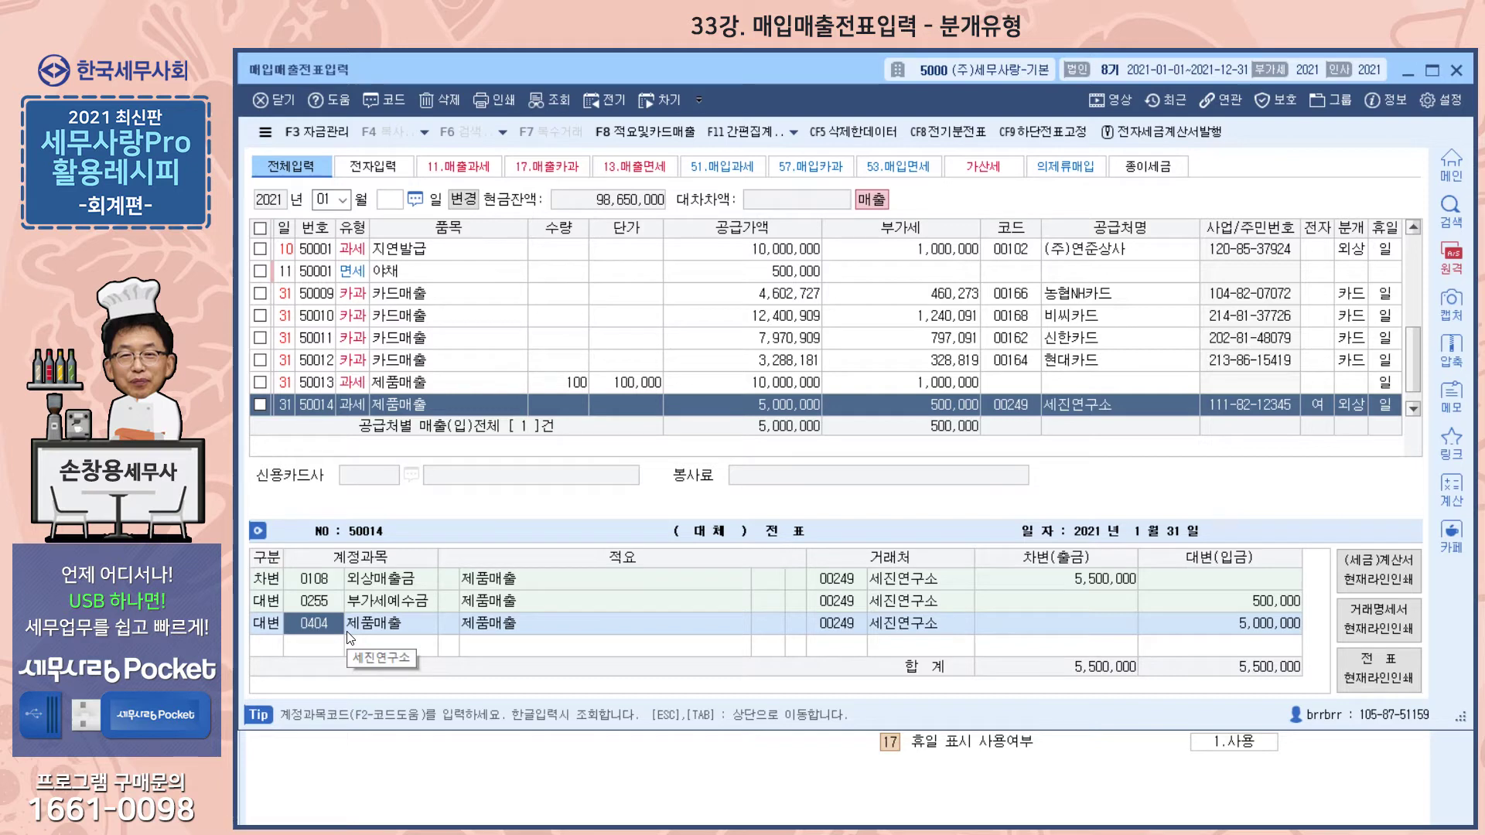
click(1361, 406)
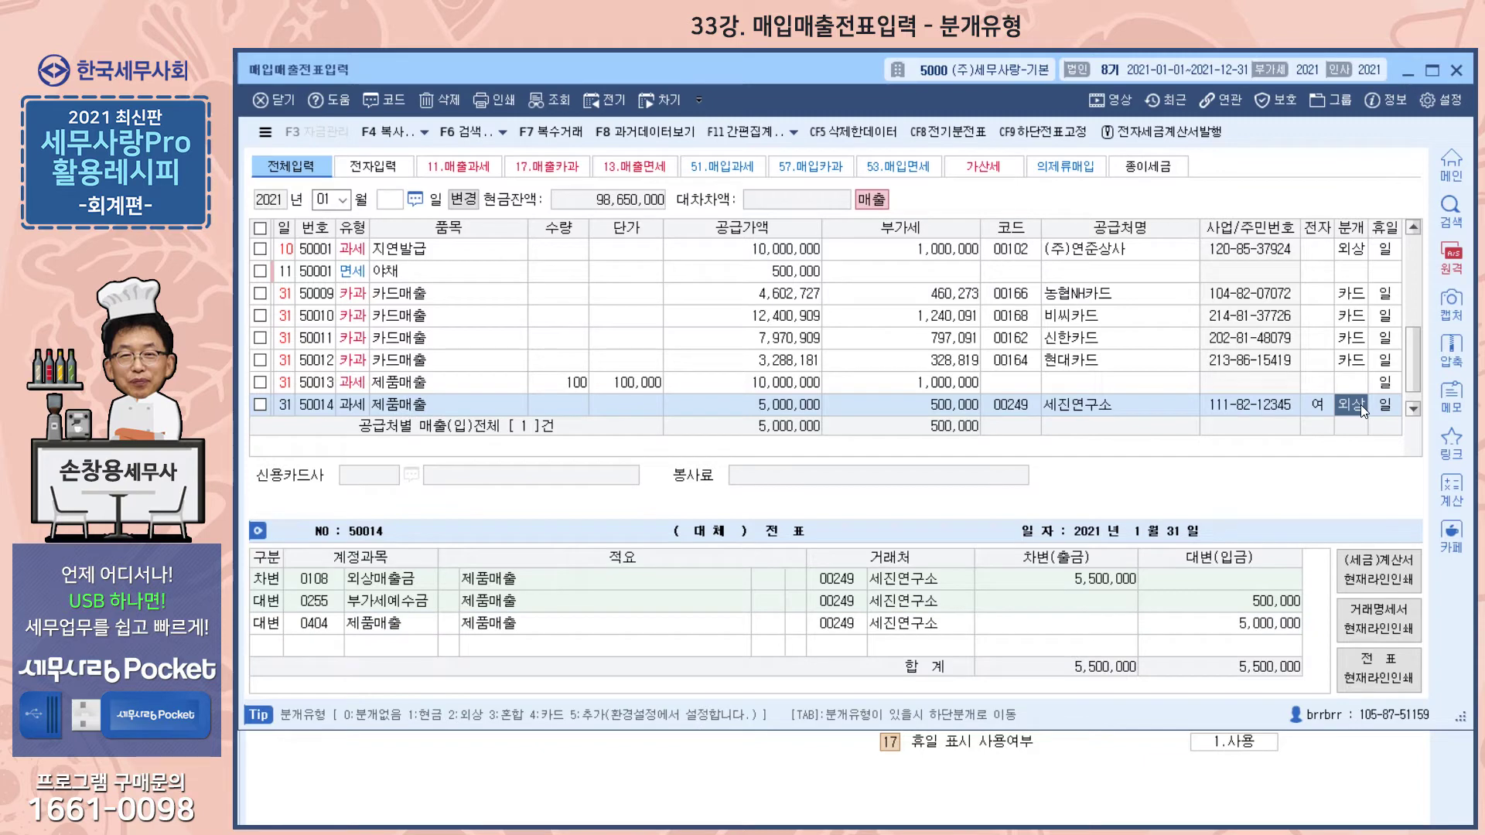
text(5)
key(Return)
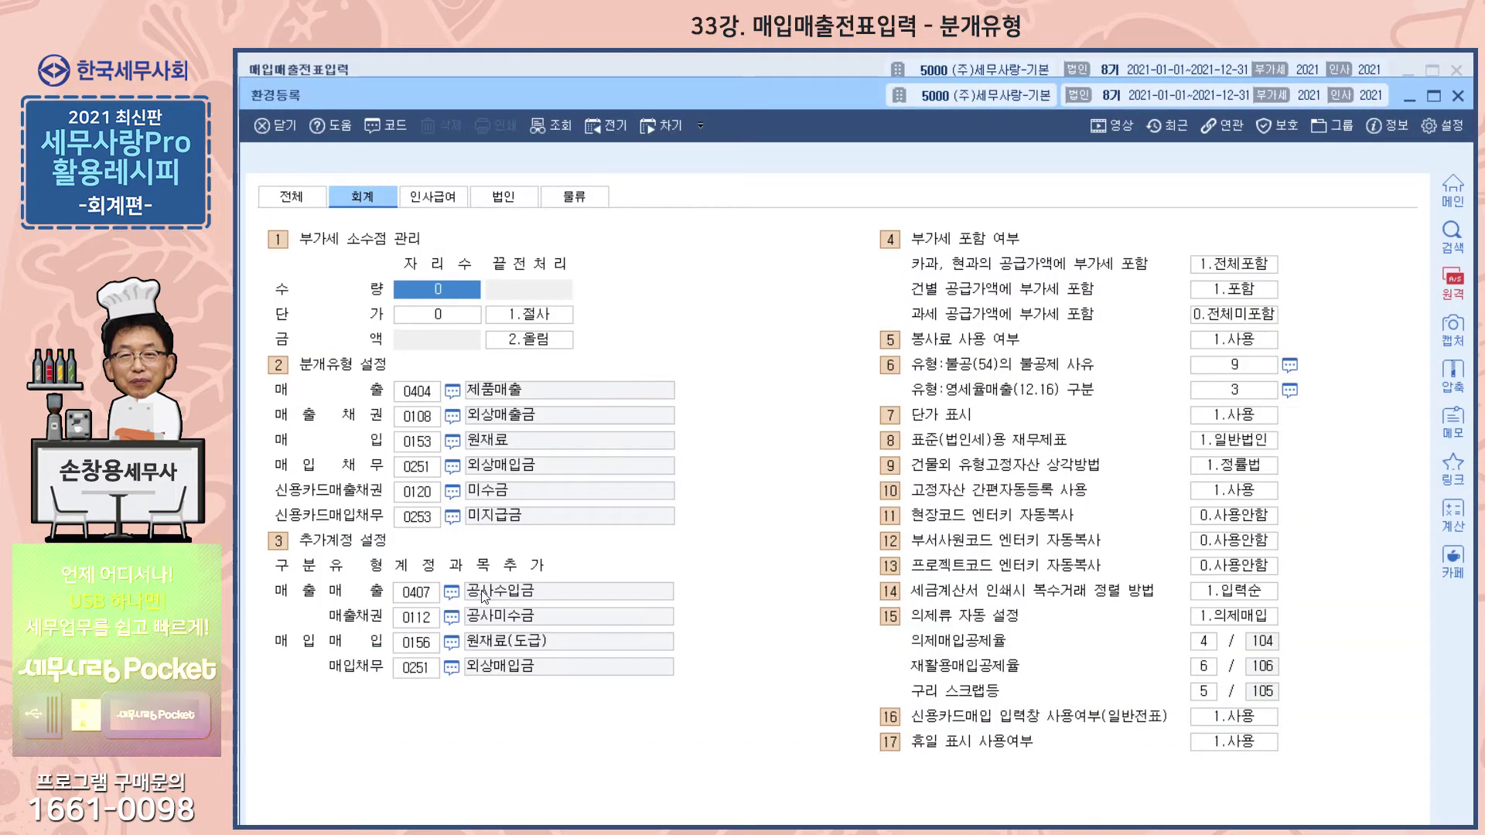
click(706, 68)
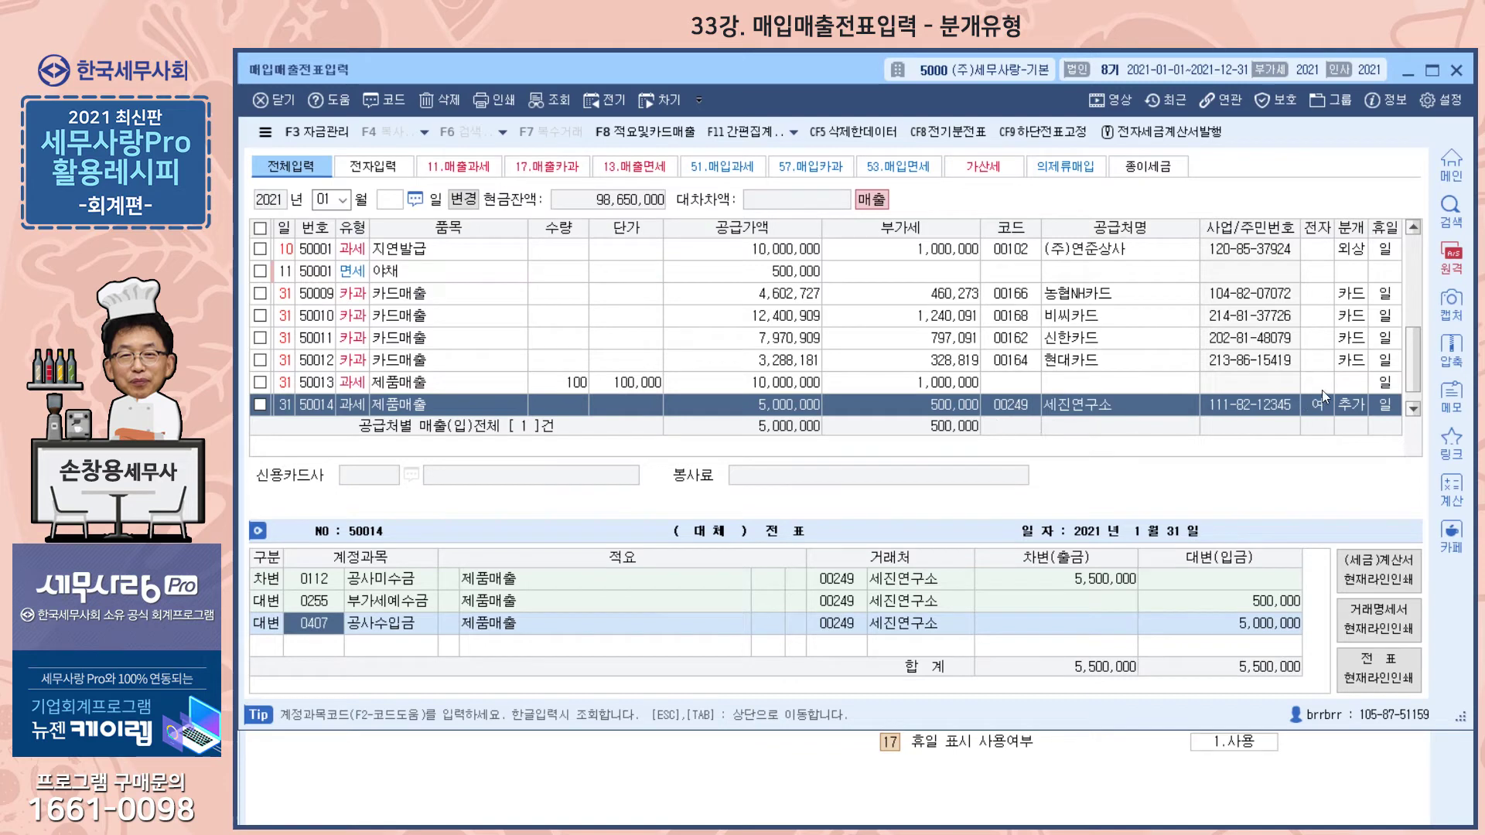
Step: Set the journal type of the 5,000,000 세진연구소 sale to 현금
click(1346, 405)
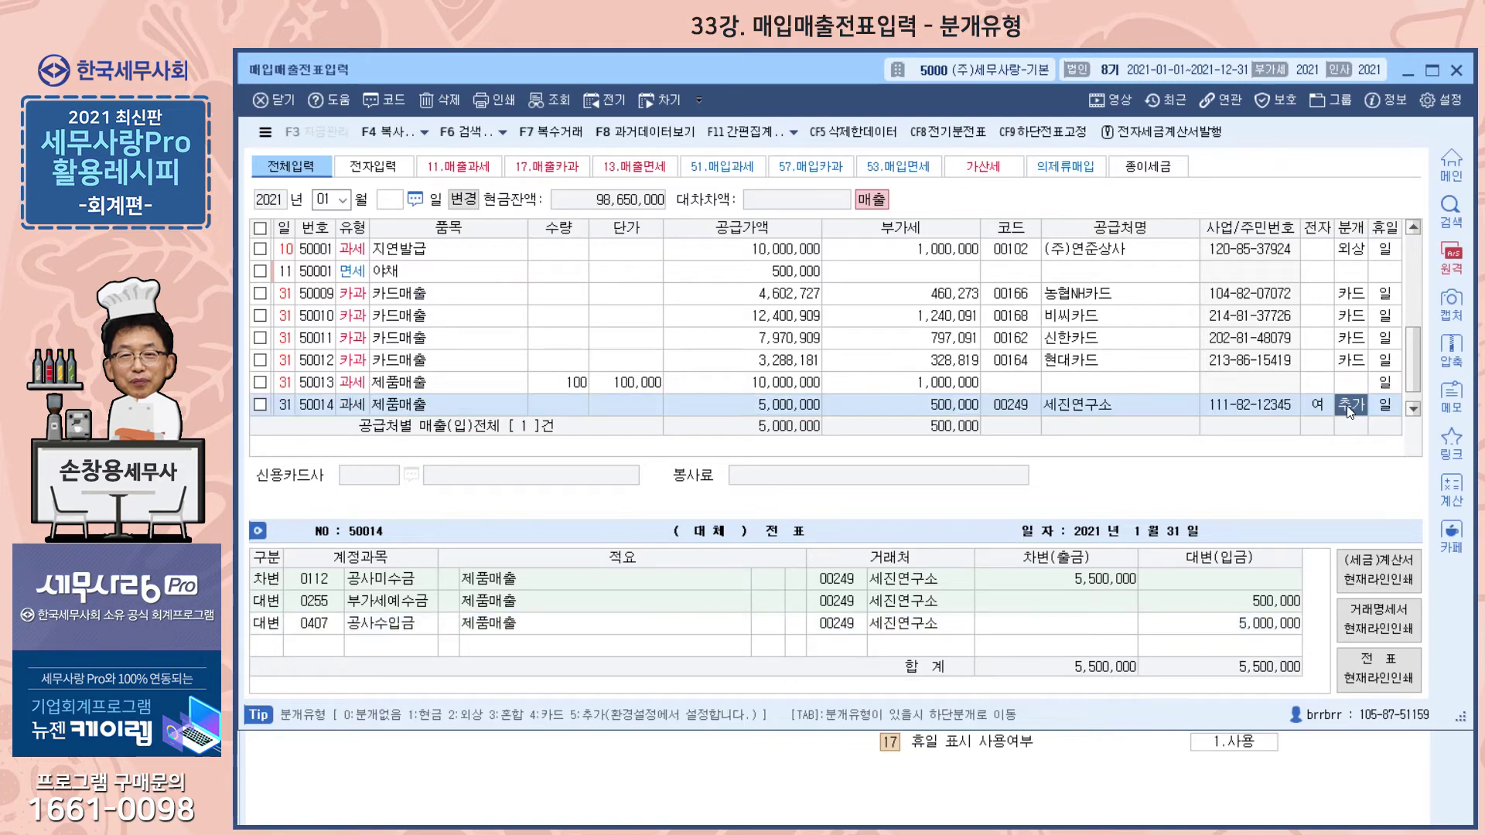
text(1)
key(Return)
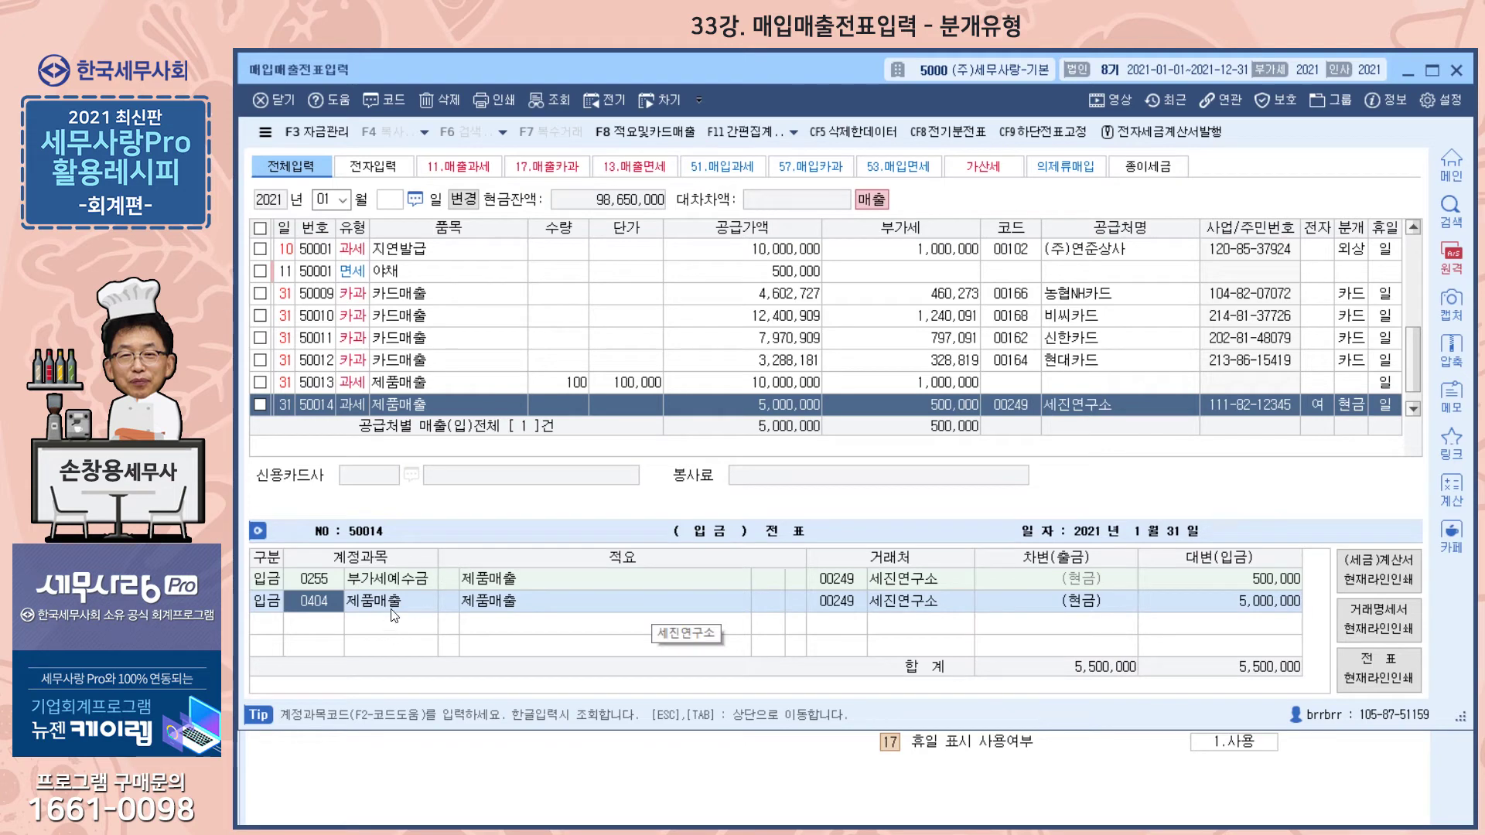
Step: Set the 5,000,000 세진연구소 sale's journal type to 혼합 and add a debit line of 5,500,000 to account 0120 미수금
click(1349, 406)
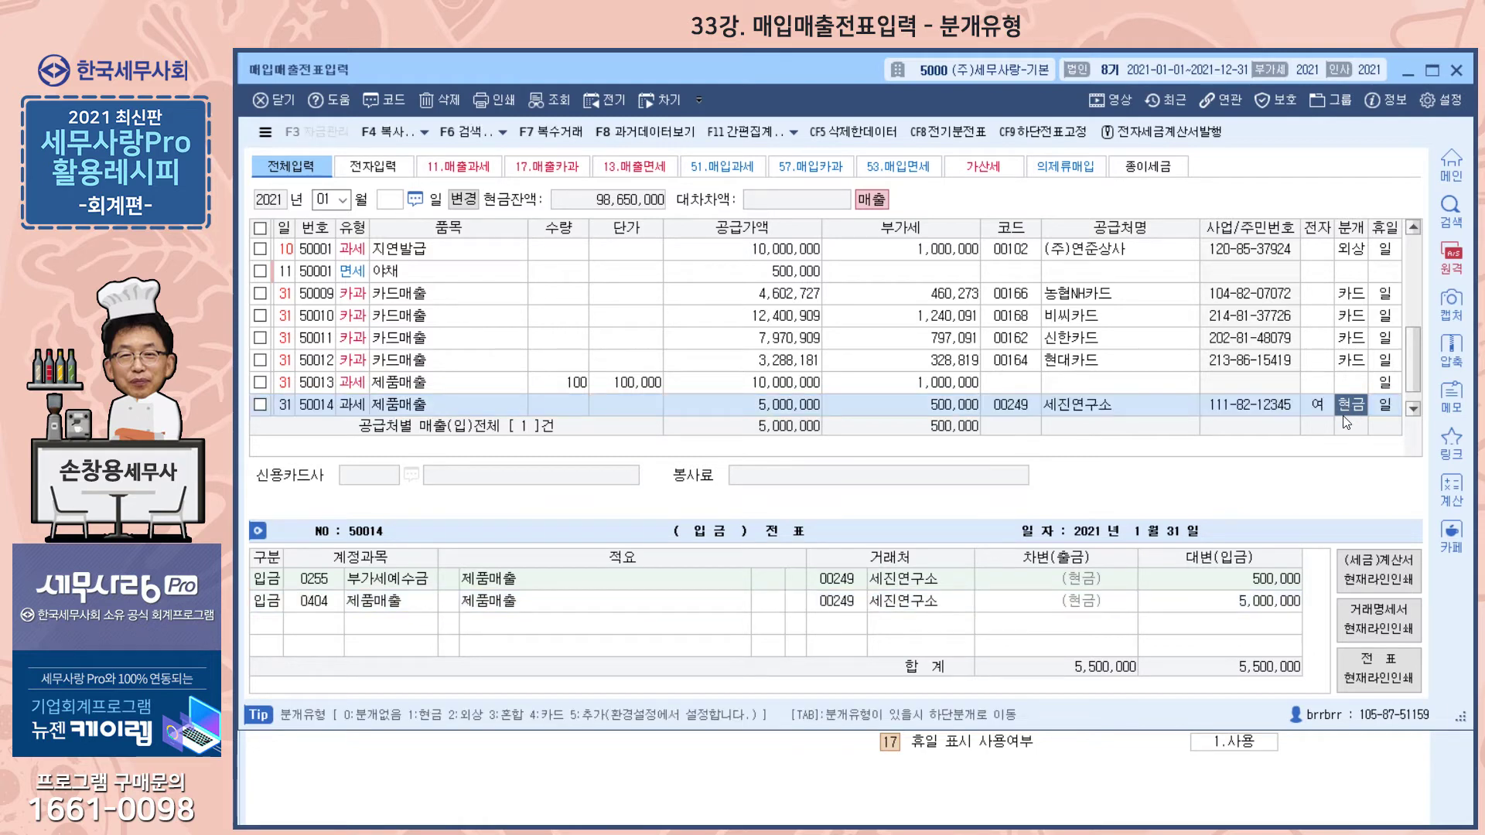
text(3)
key(Return)
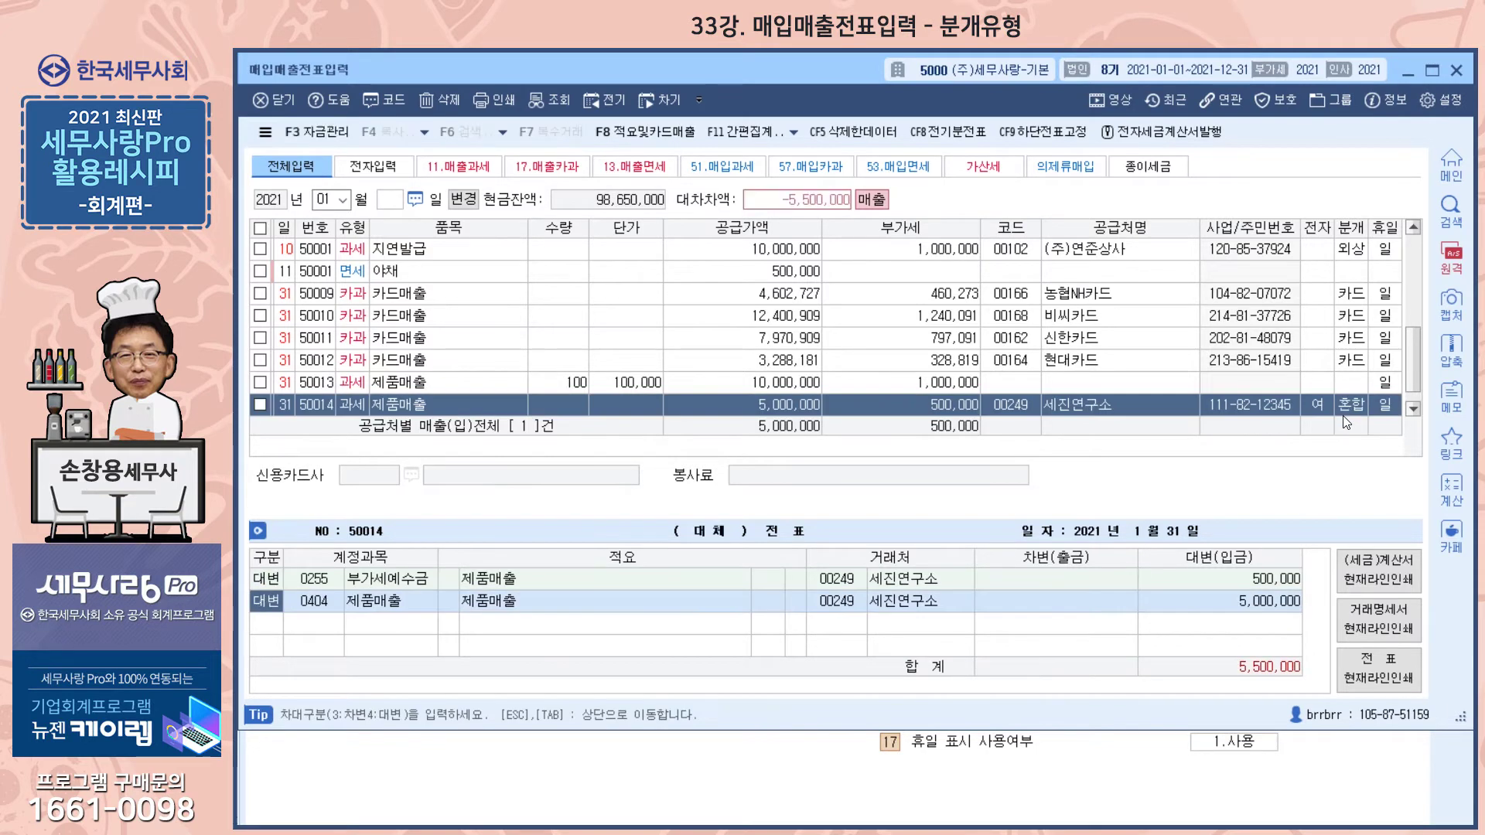
key(Return)
key(Return)
key(Return)
key(Return)
key(Return)
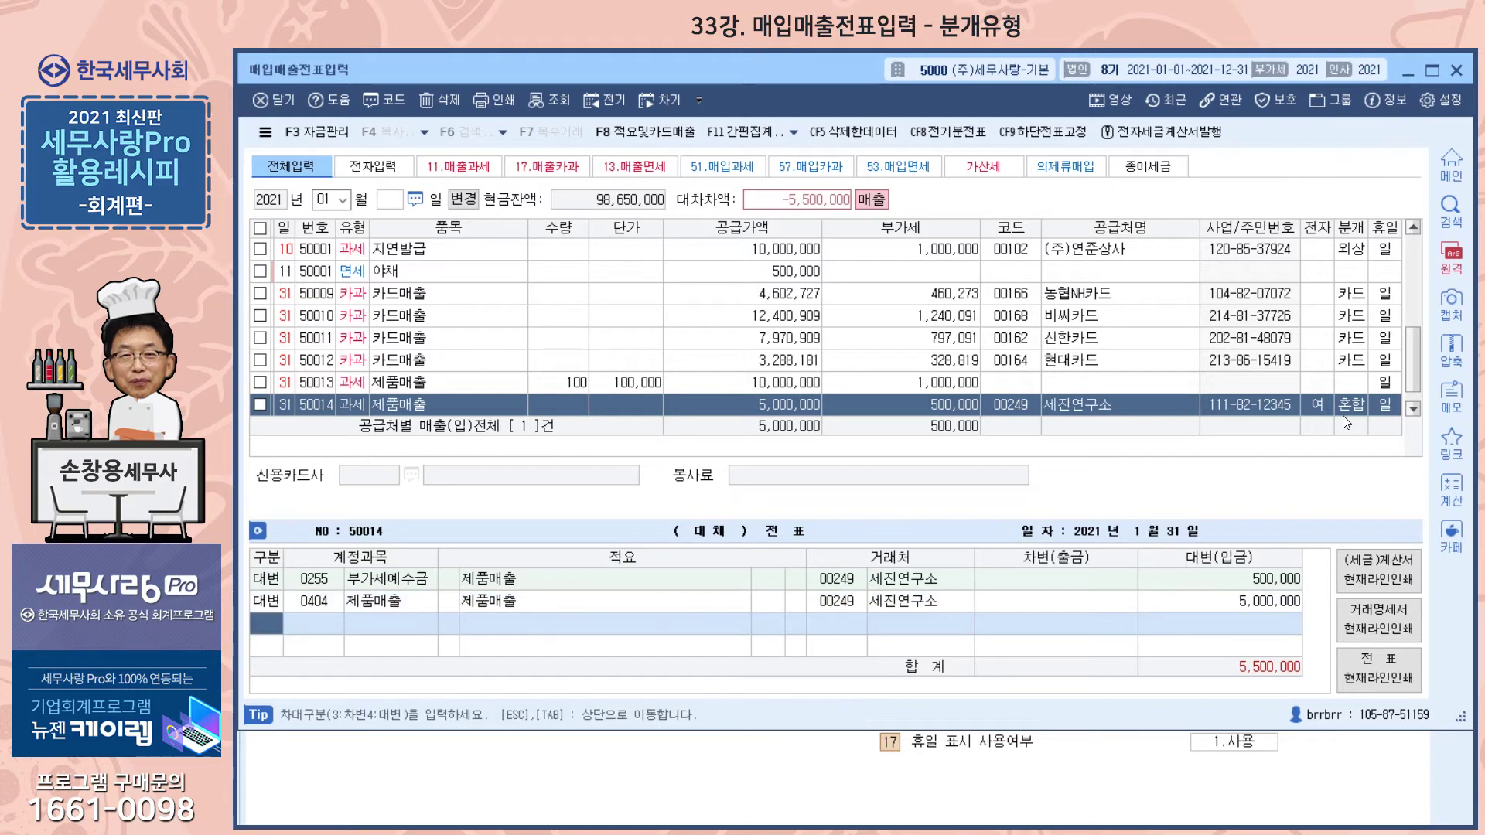
text(3120)
key(Return)
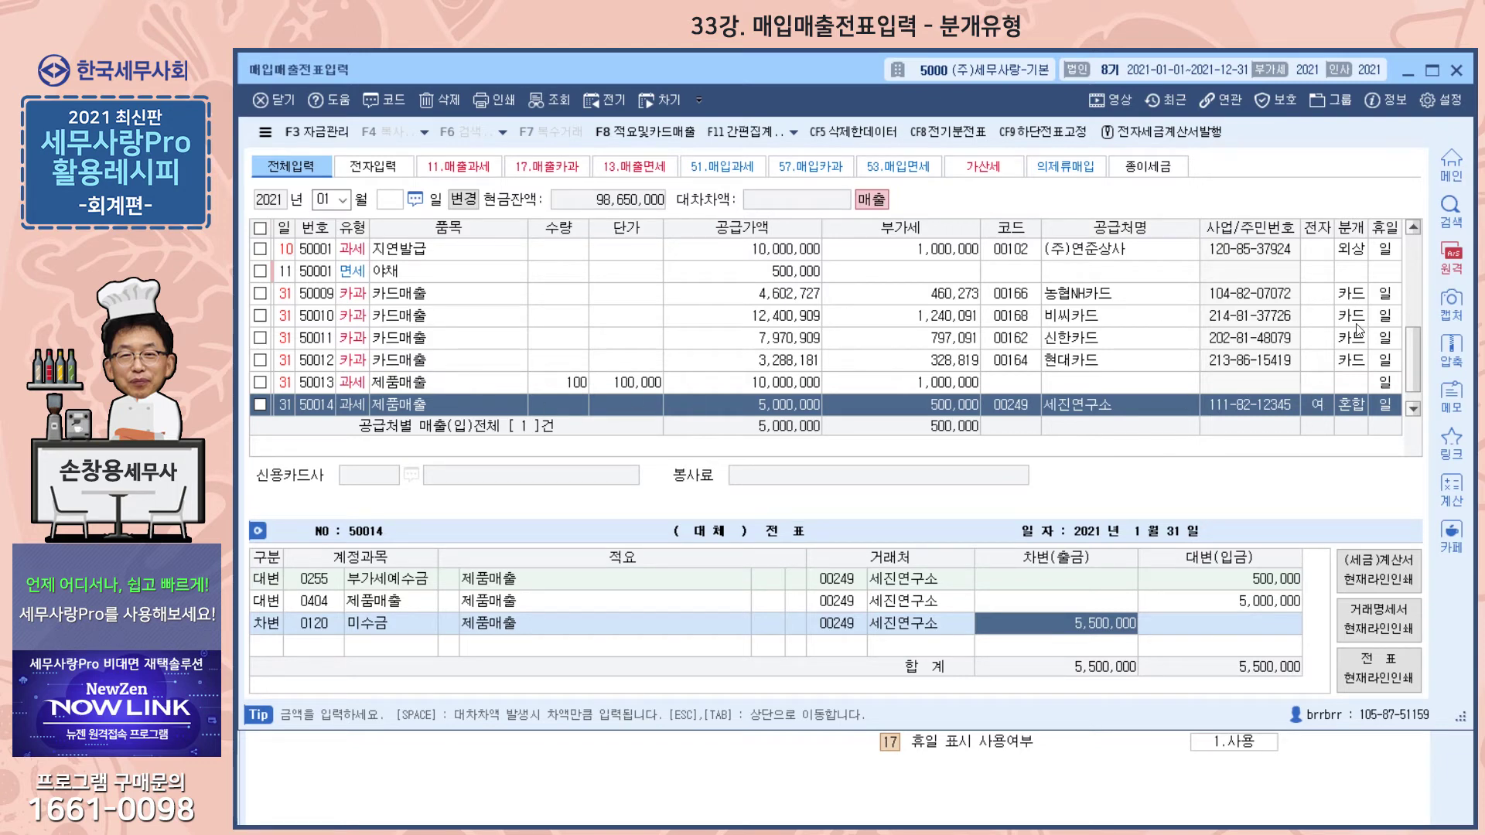
Step: Examine the journal entry of the 현대카드 카드매출 row and the client code on its 미수금 line
drag(1417, 361, 1416, 384)
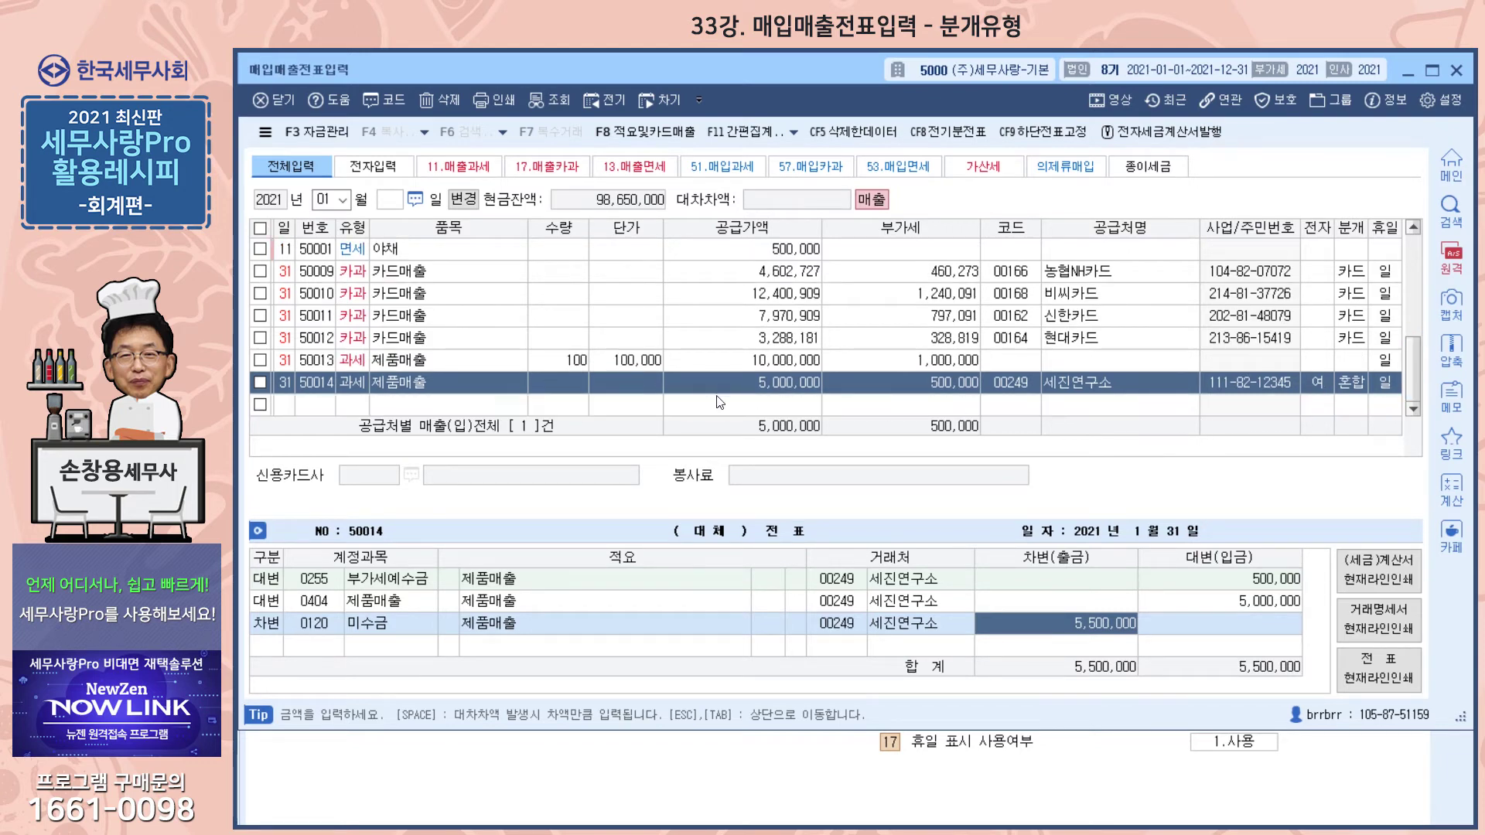
click(353, 340)
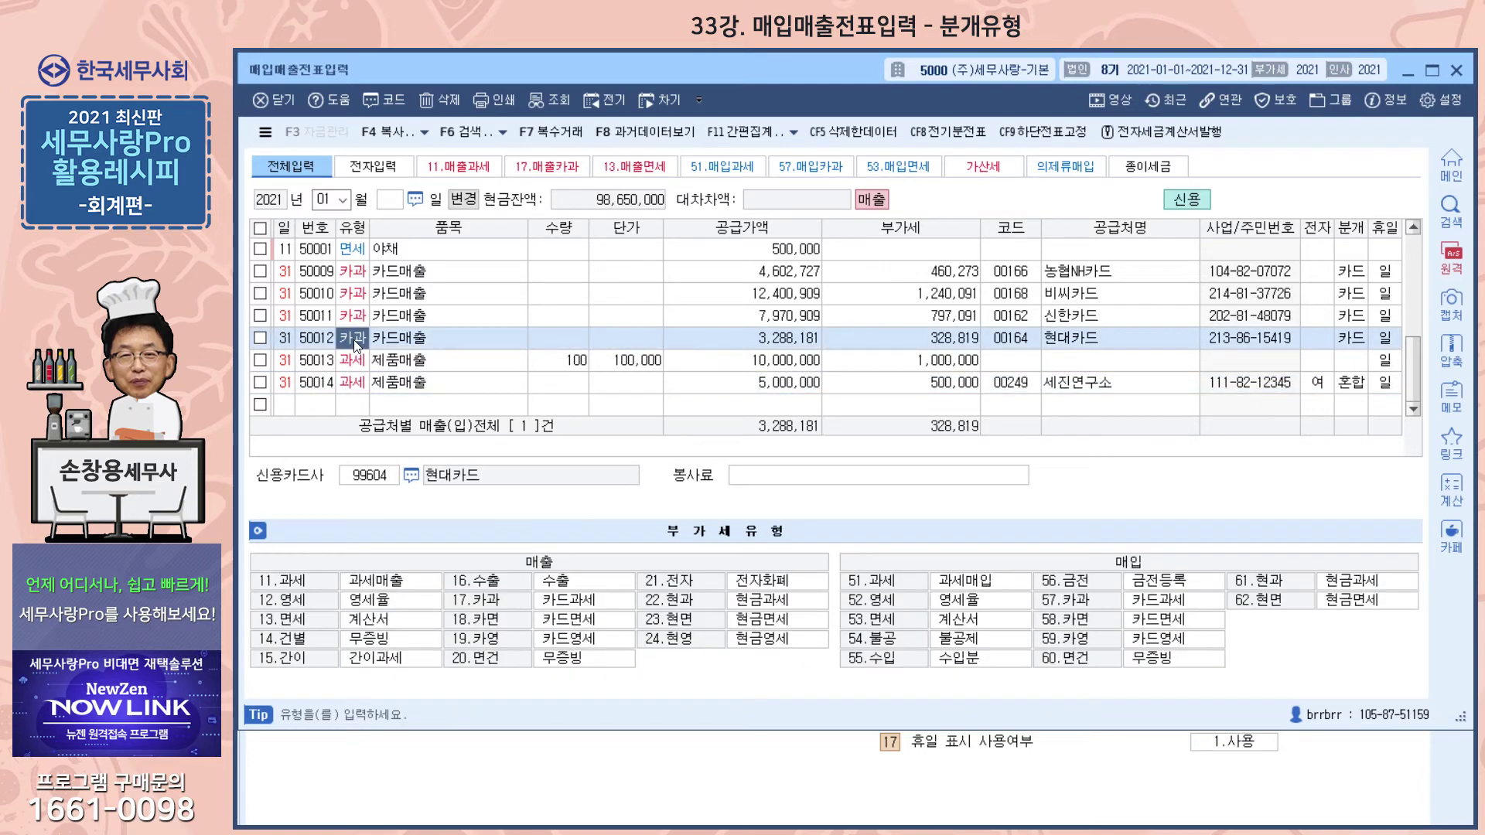
click(1361, 339)
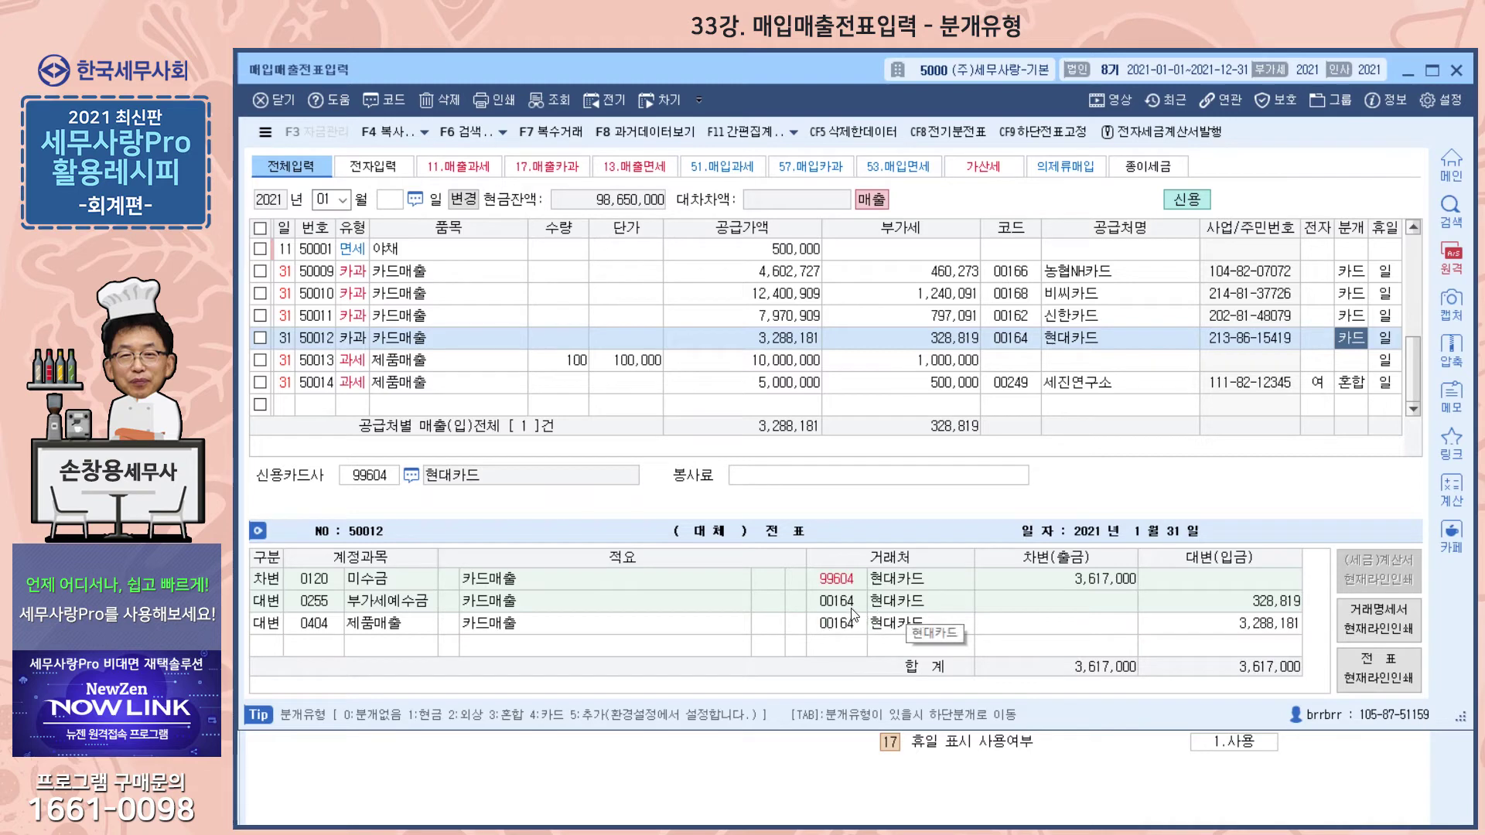
click(835, 578)
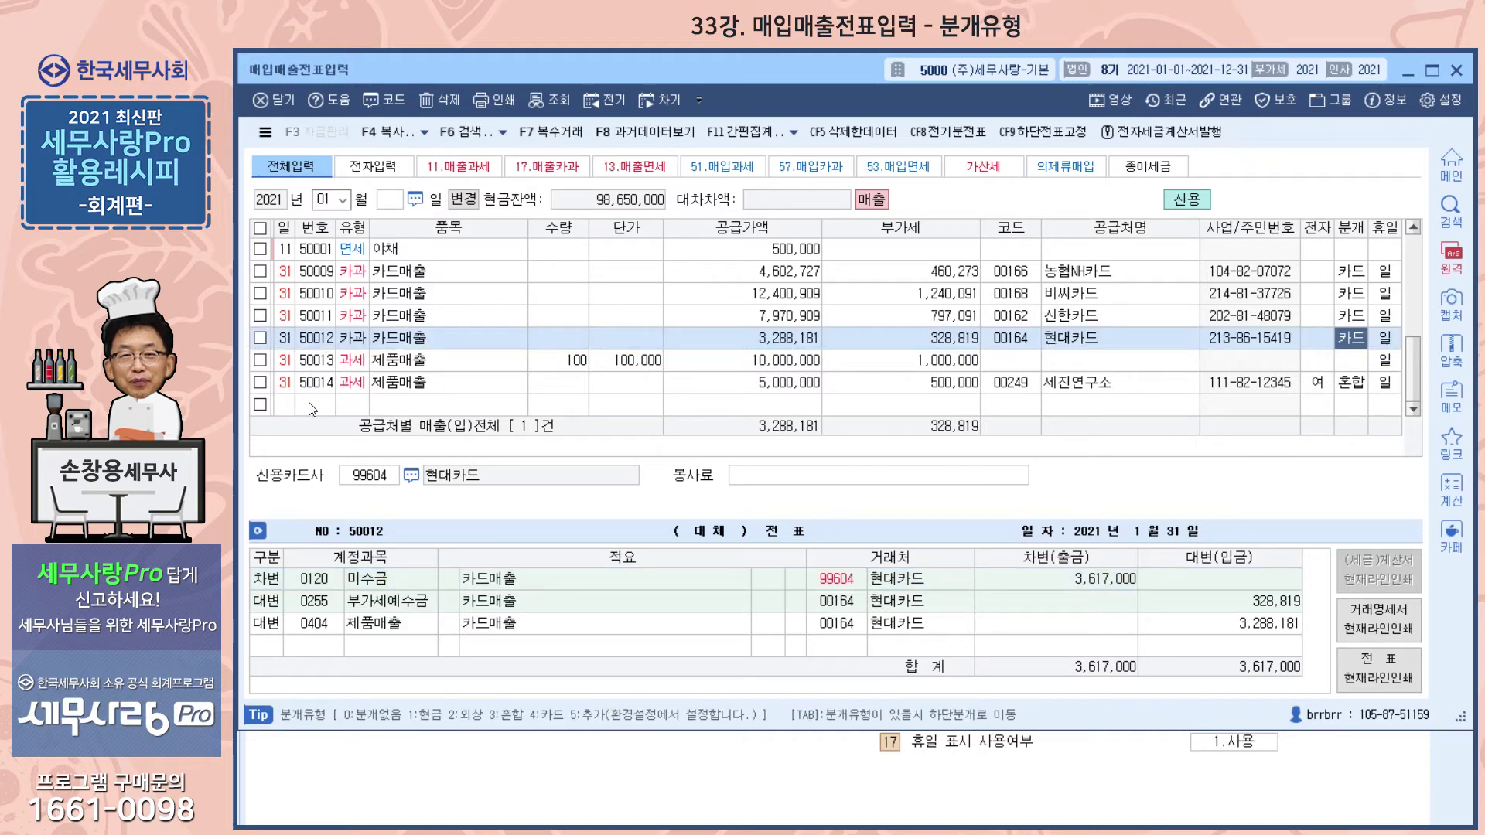
Step: Add a sales row dated day 31 with type 11 과세, item 제품매출 and supply value 1,000,000
click(285, 406)
text(31)
key(Return)
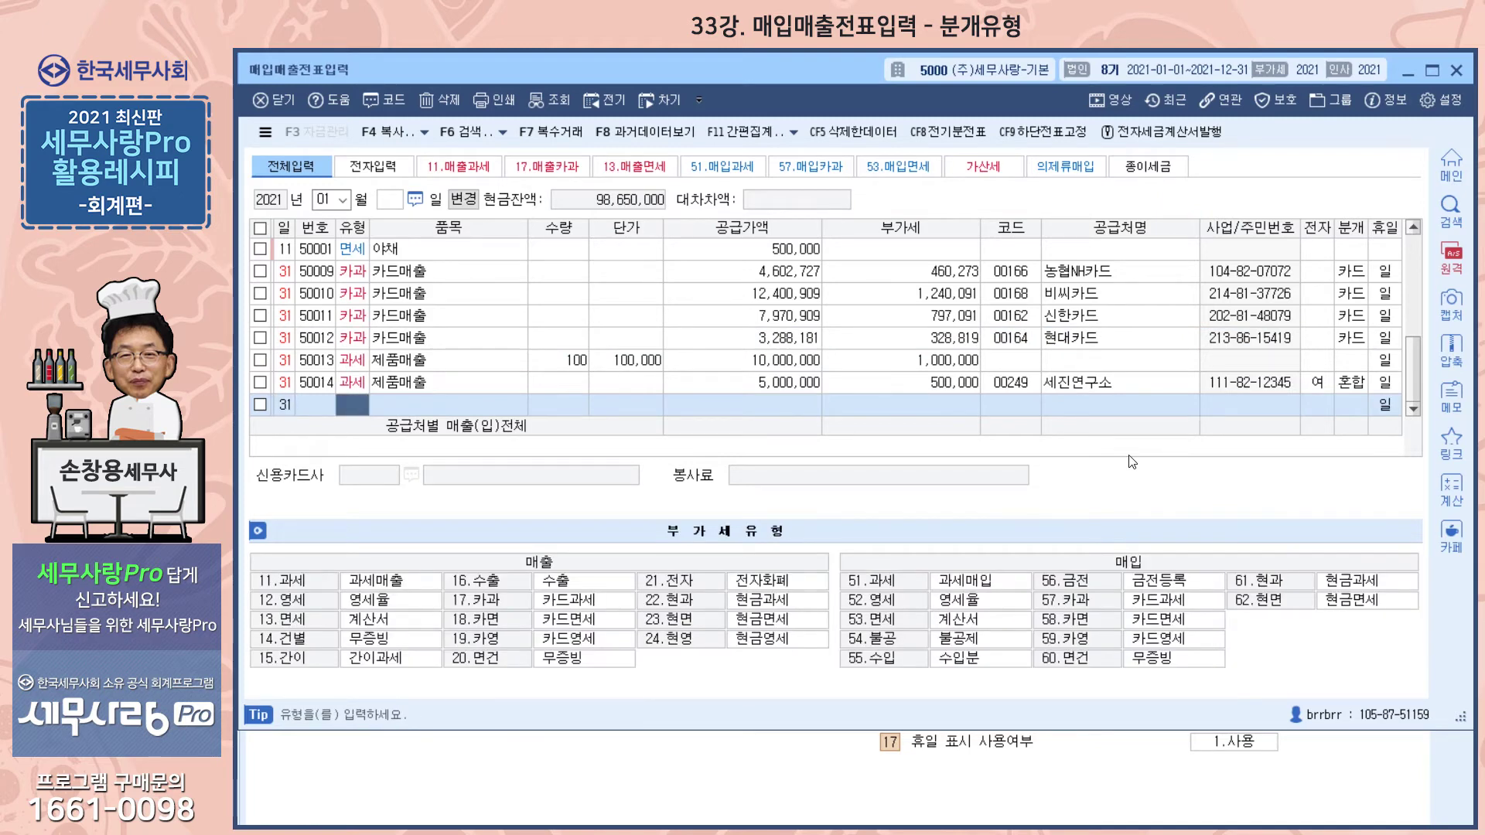
text(11)
key(Return)
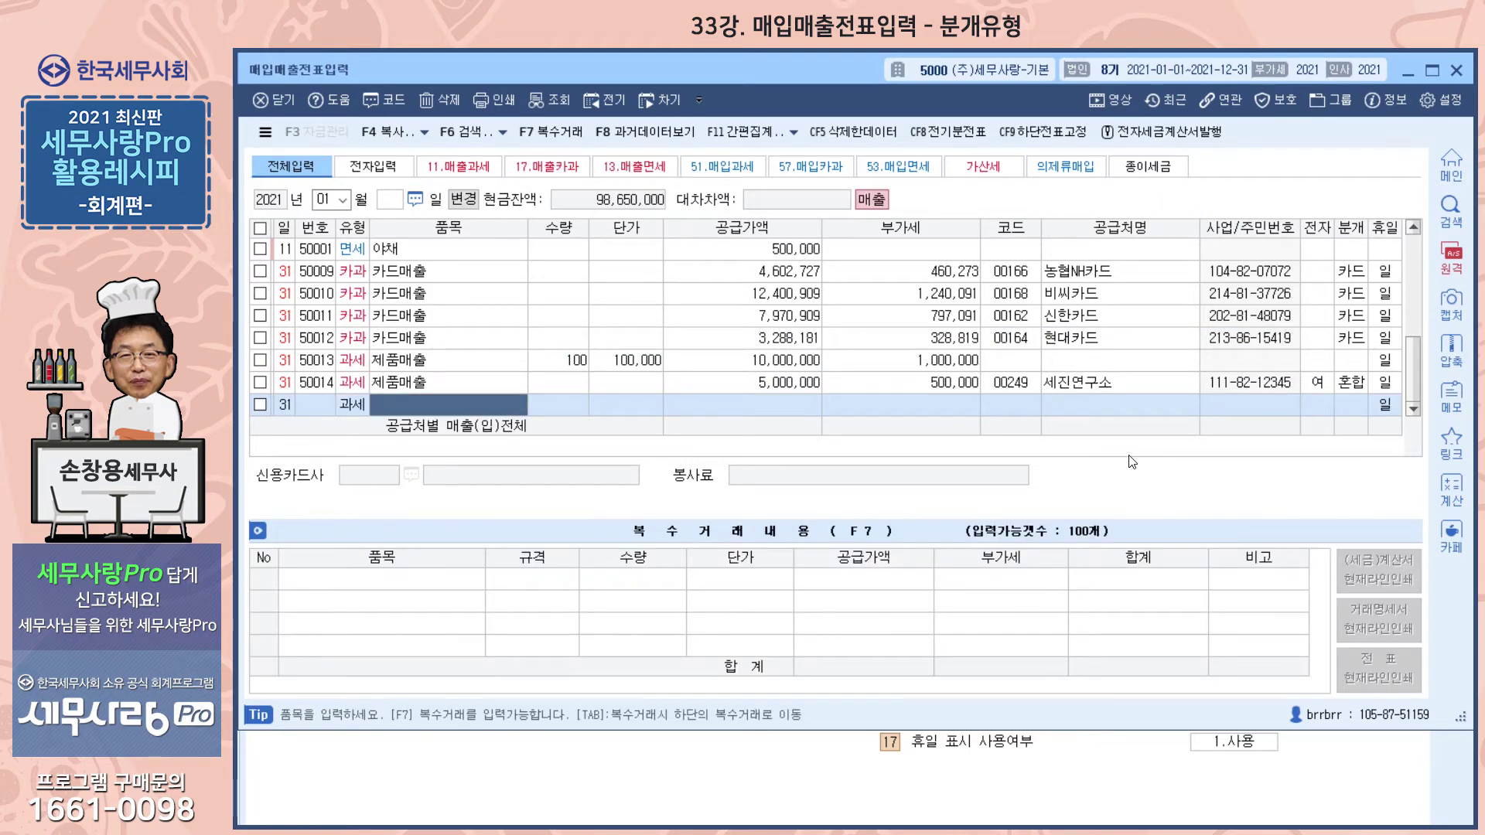
text(제품매출)
key(Return)
key(Return)
key(Return)
text(1000000)
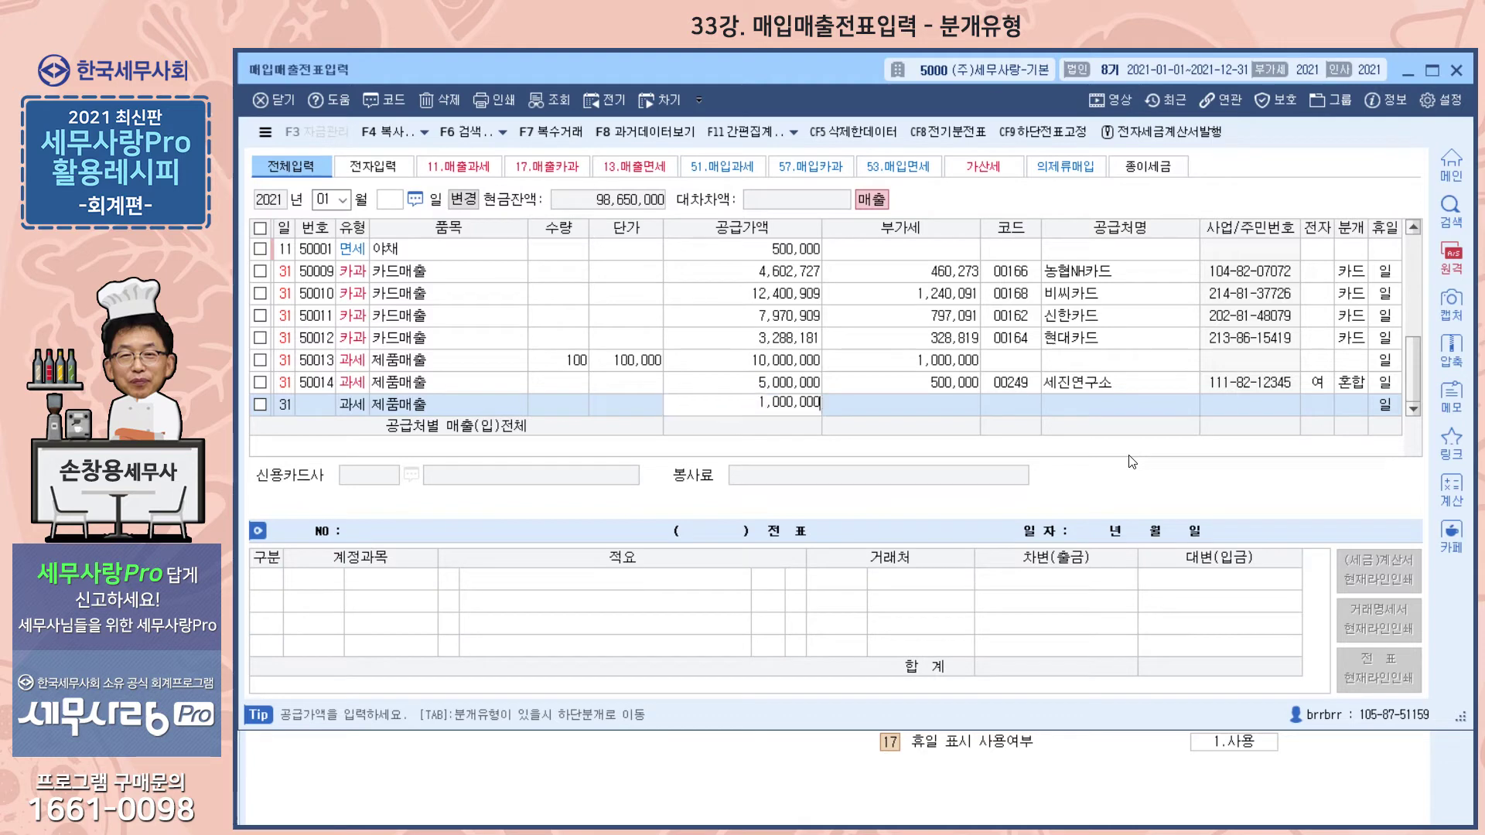
key(Return)
key(Return)
Step: Assign client code 249 세진연구소 to the new sale, leaving the electronic invoice field blank
text(249)
key(Return)
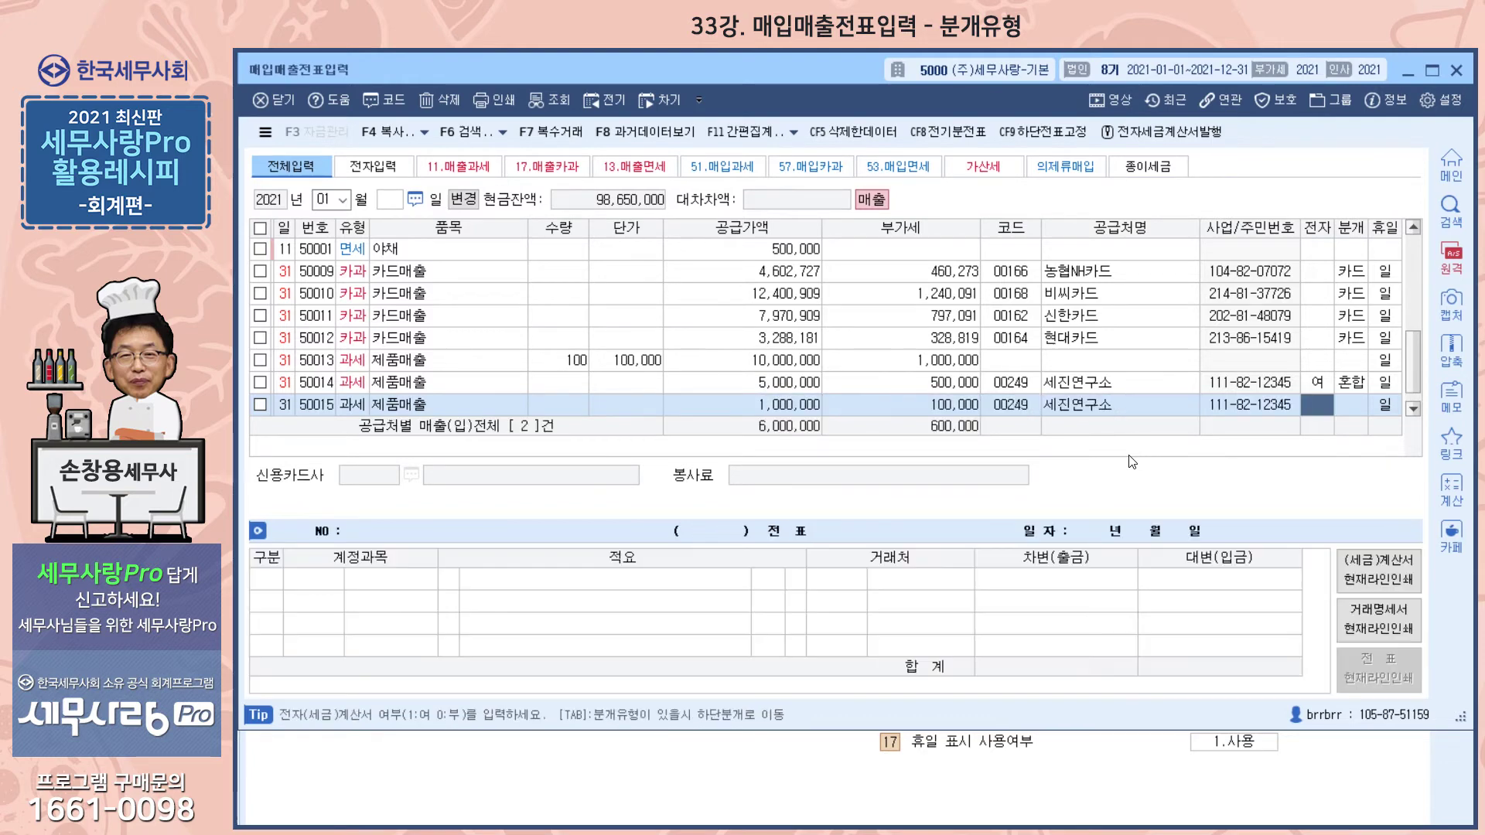
key(Return)
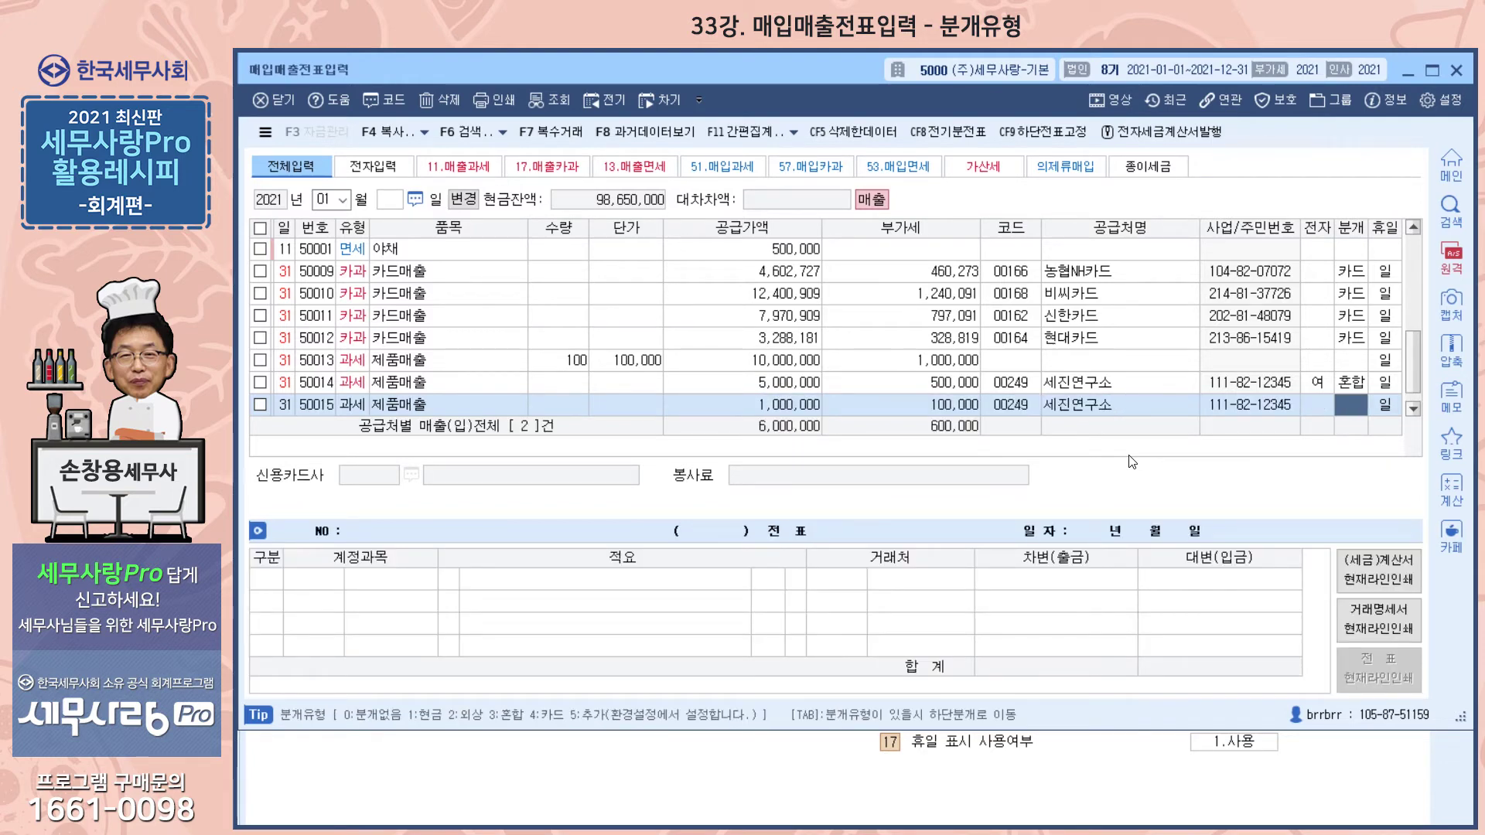
Step: Set the 1,000,000 sale's journal type to 카드 with 신한카드 (99602) as the card company, and complete the voucher
text(4)
key(Return)
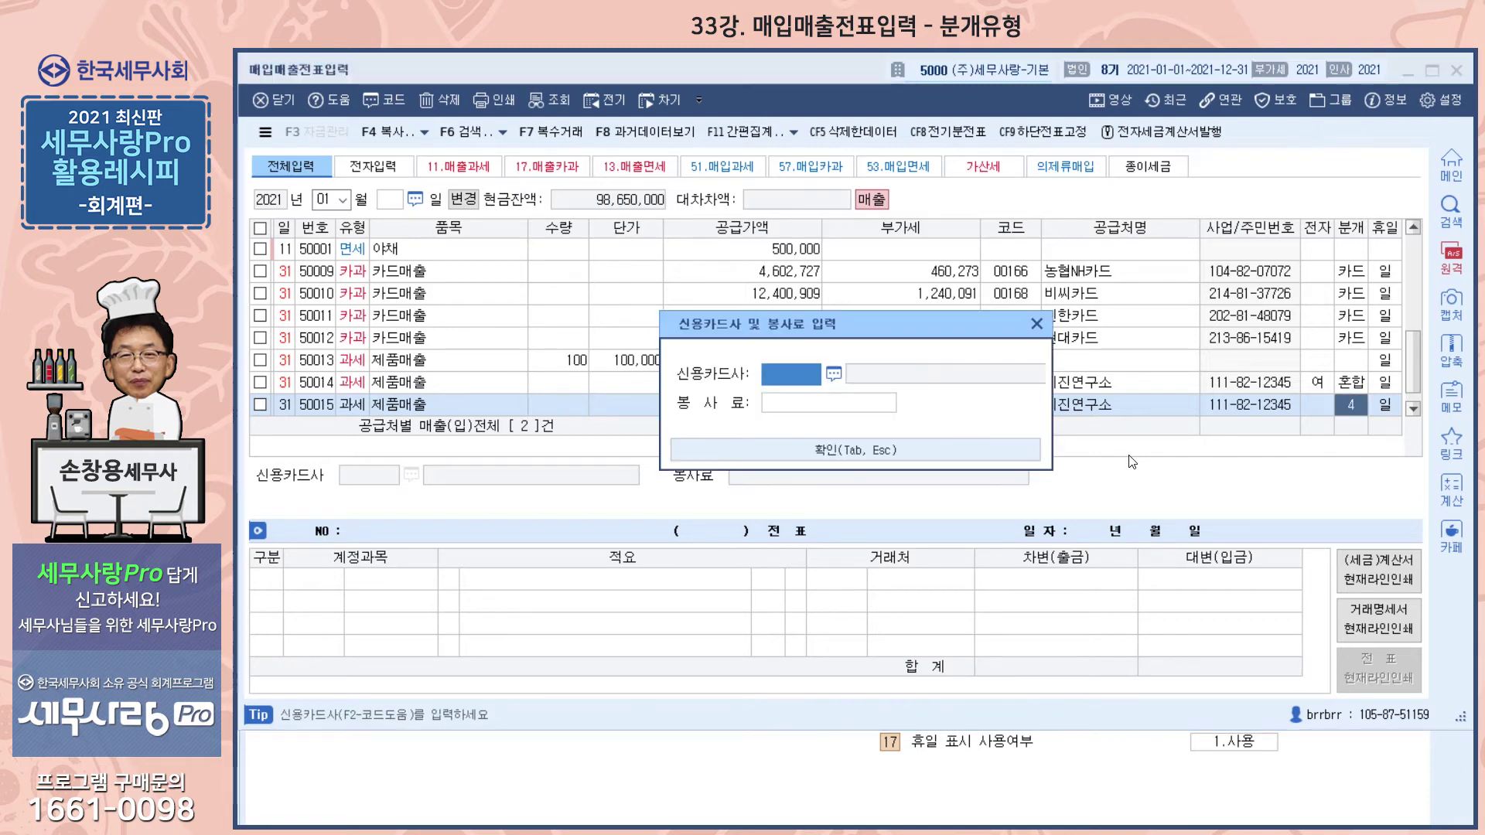
click(840, 375)
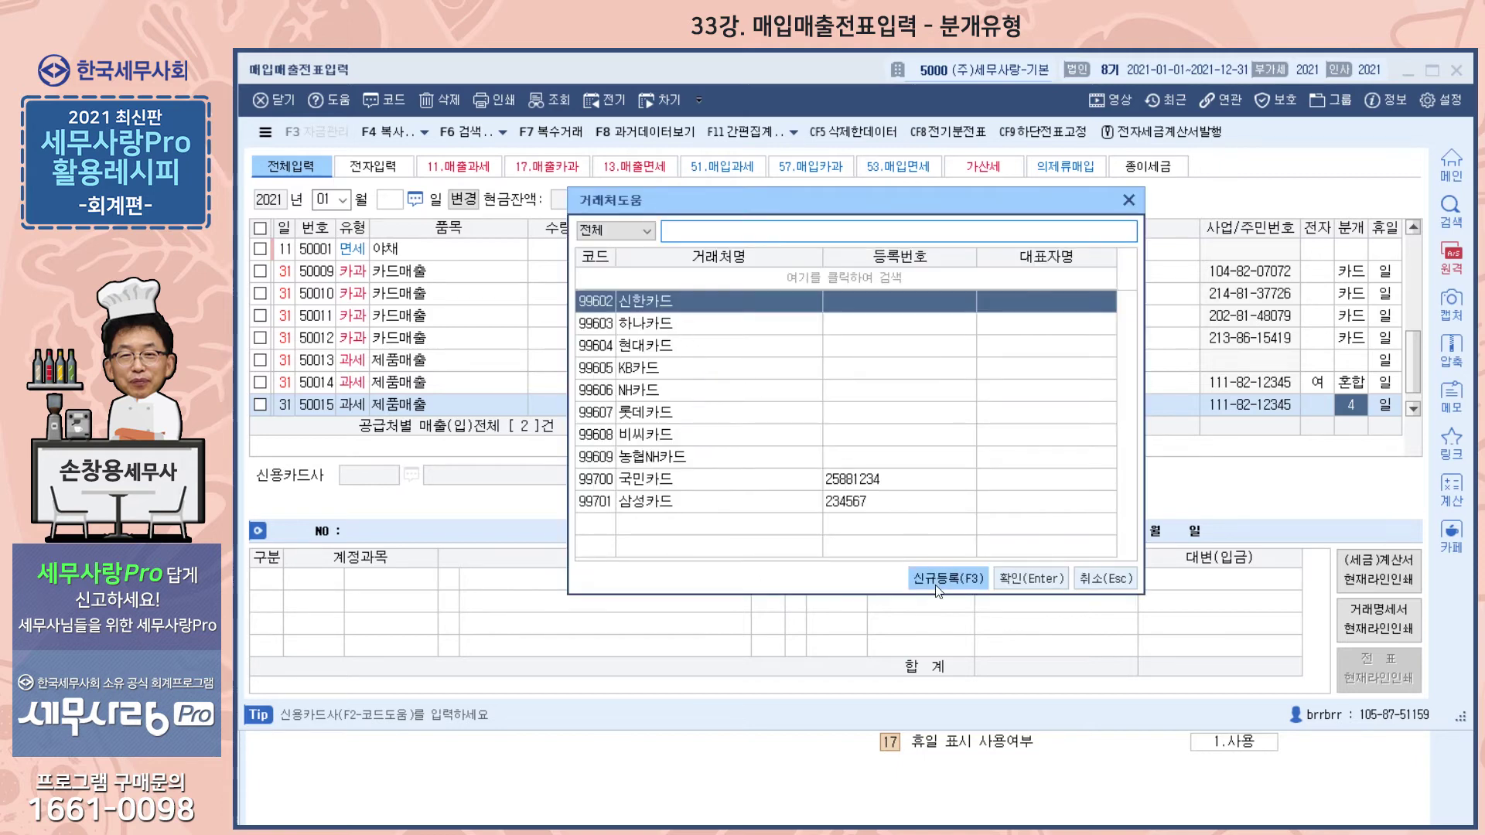
click(1023, 579)
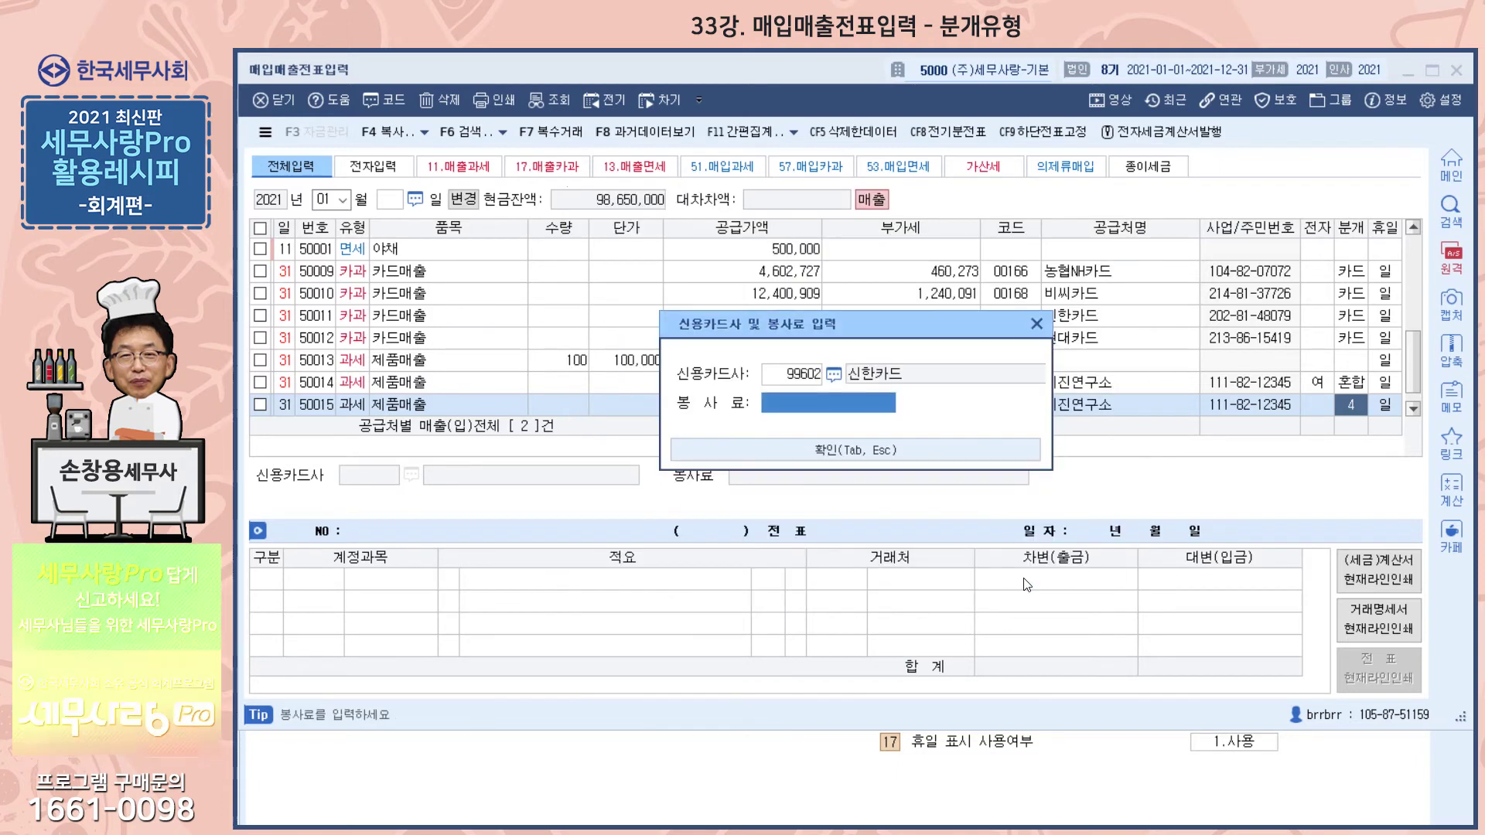
click(881, 453)
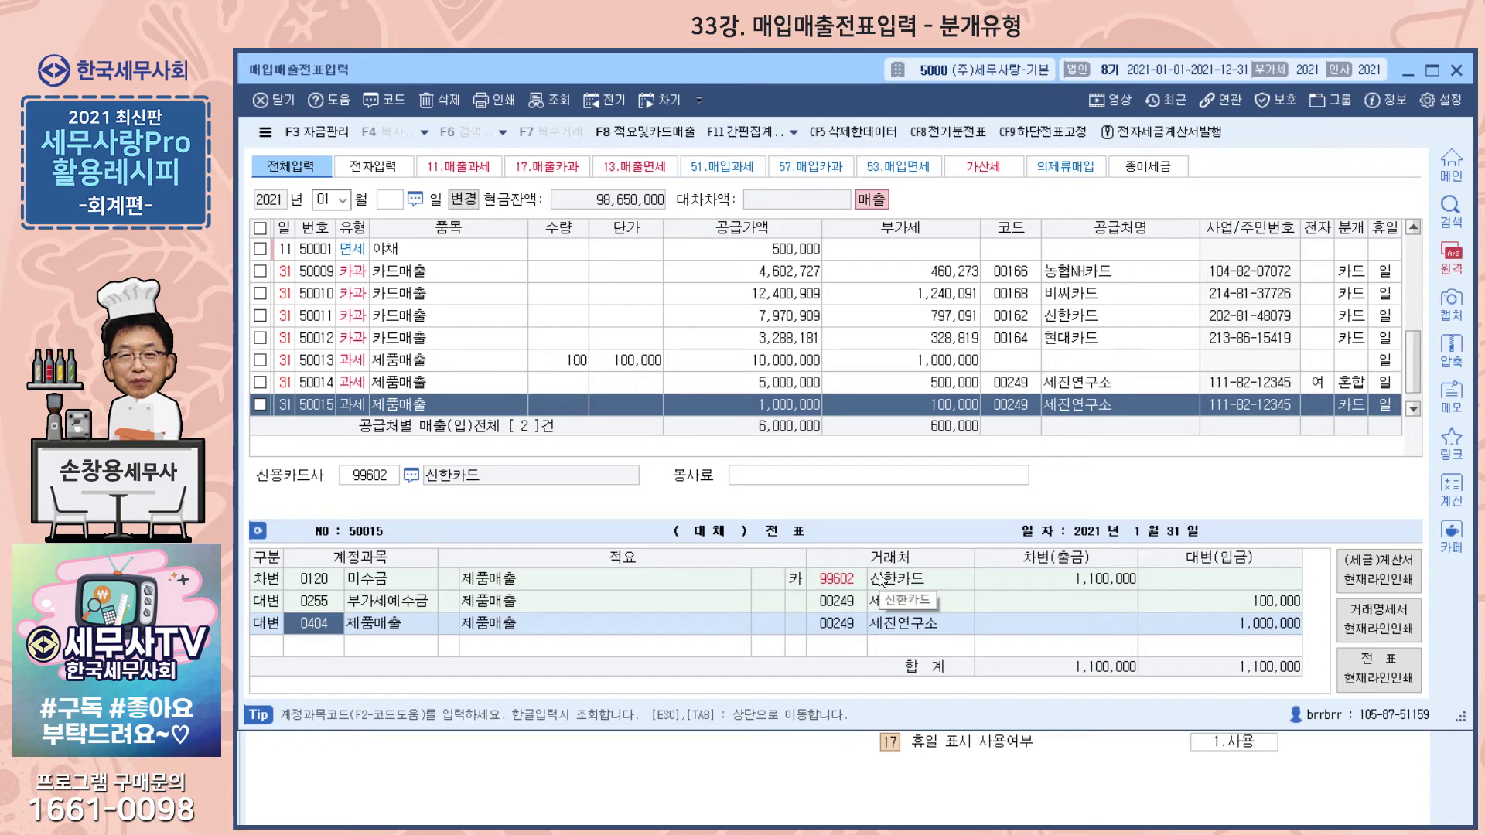
key(Return)
key(Return)
key(Return)
key(Return)
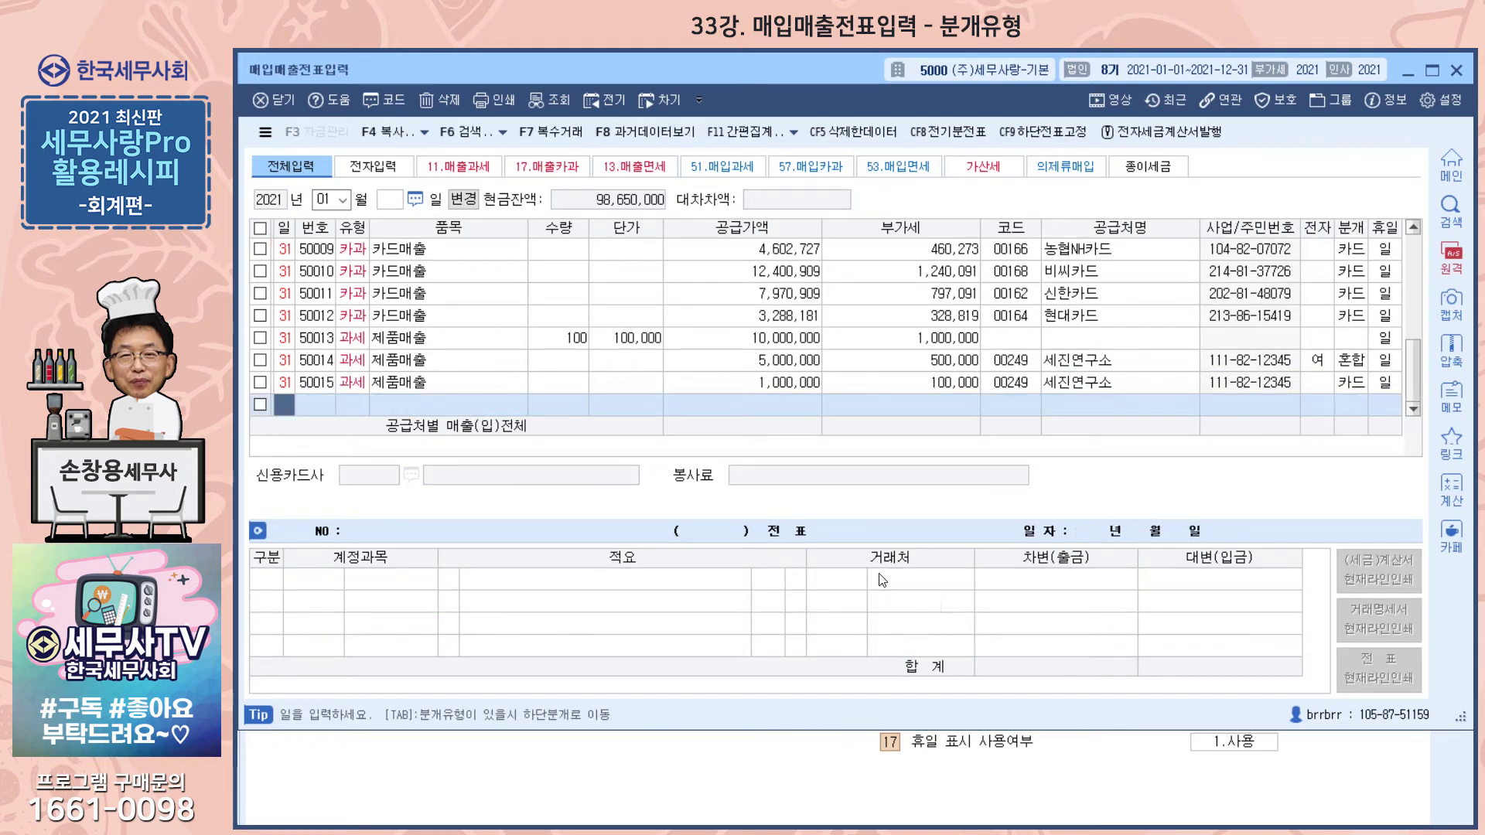
Step: Start a new row dated day 31 with purchase type 51 과세
text(31)
key(Return)
text(51)
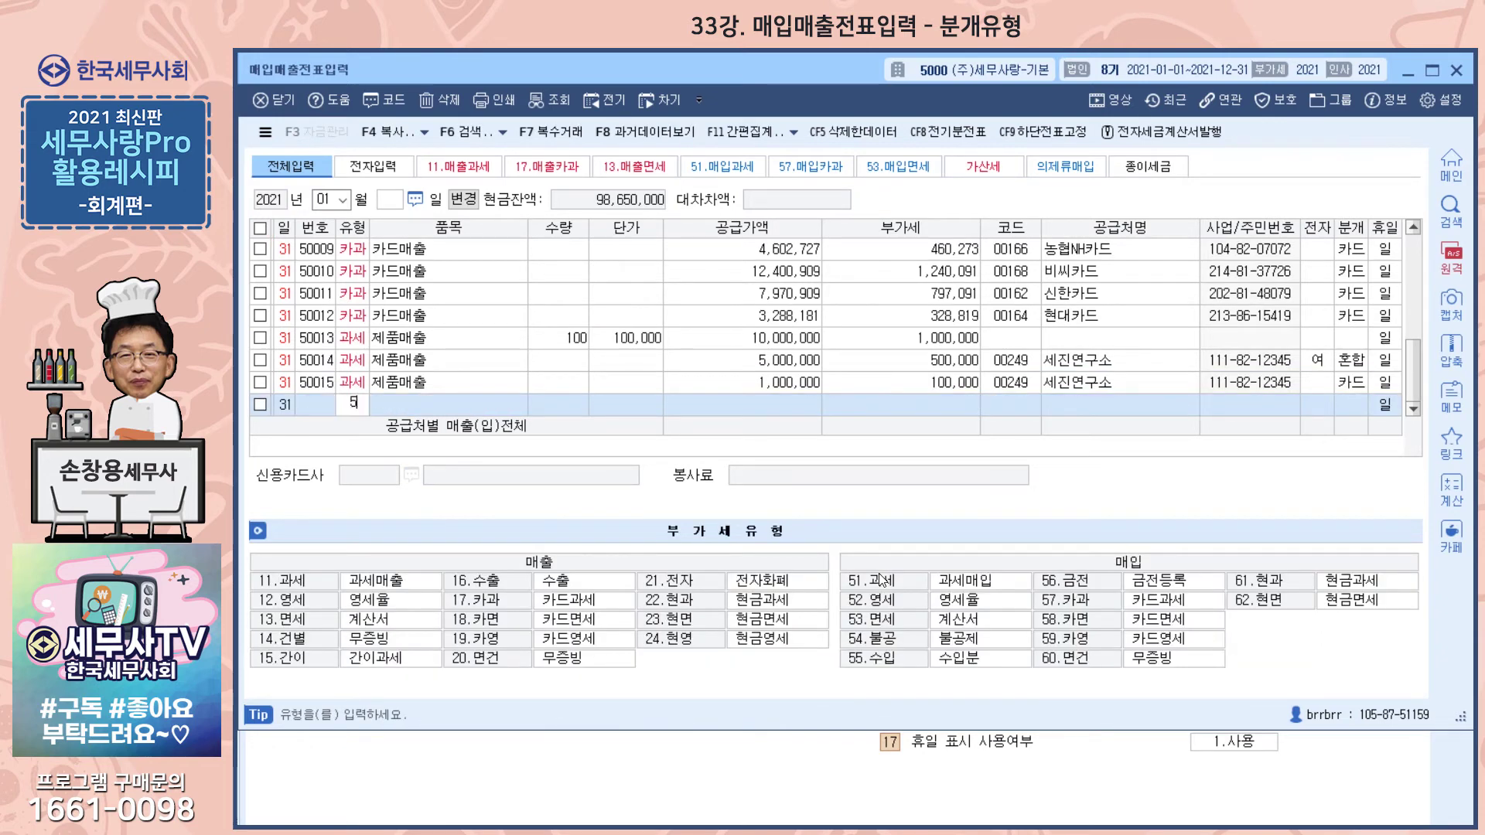
key(Return)
text(dnjswofy)
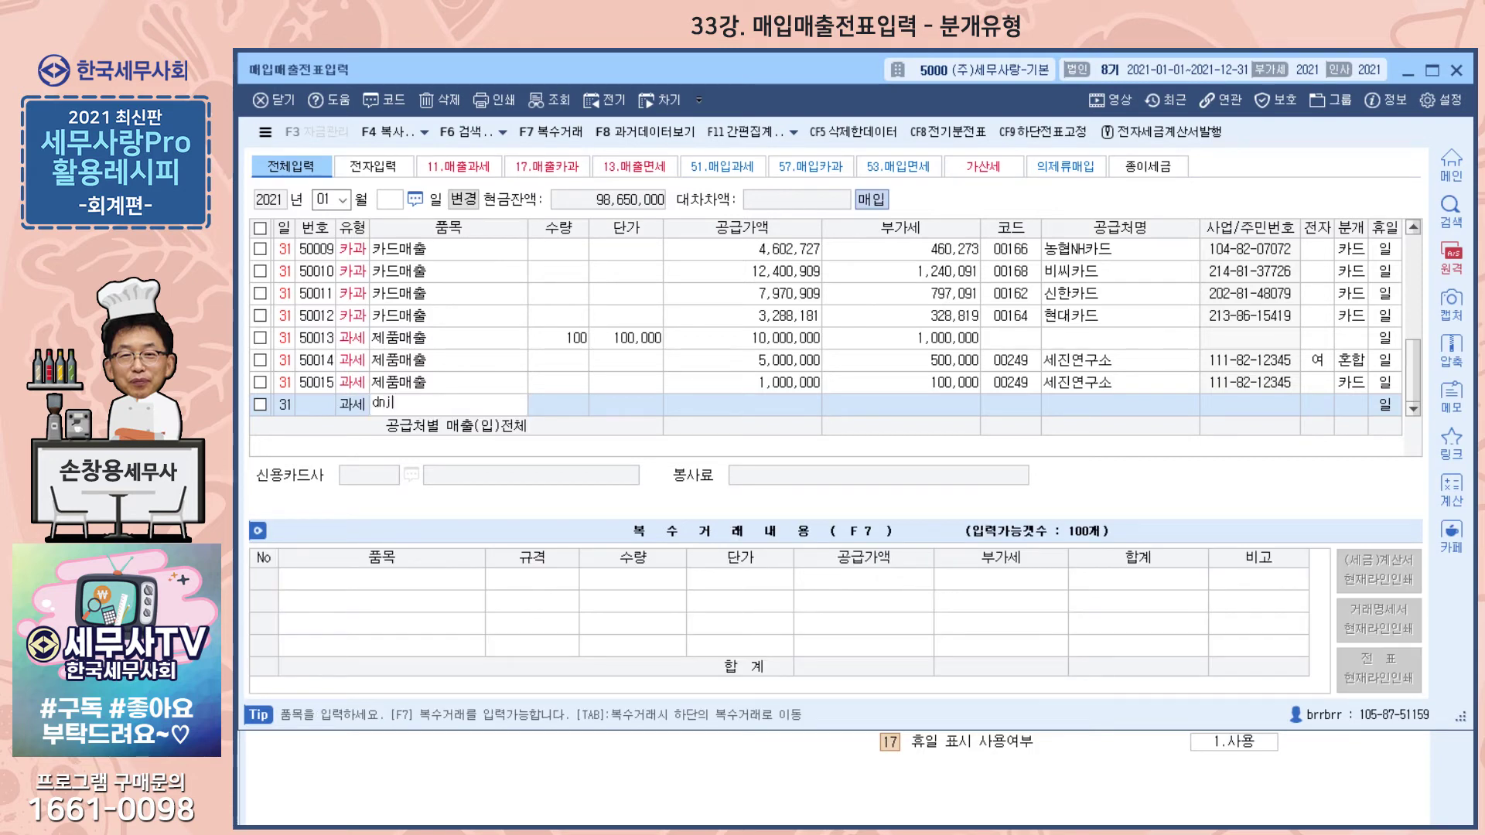
key(BackSpace)
key(BackSpace)
key(BackSpace)
key(BackSpace)
key(BackSpace)
key(BackSpace)
key(BackSpace)
key(BackSpace)
Step: Enter 원재료매입 as the purchase item, with a supply value of 1,500,000
text(원재료매입)
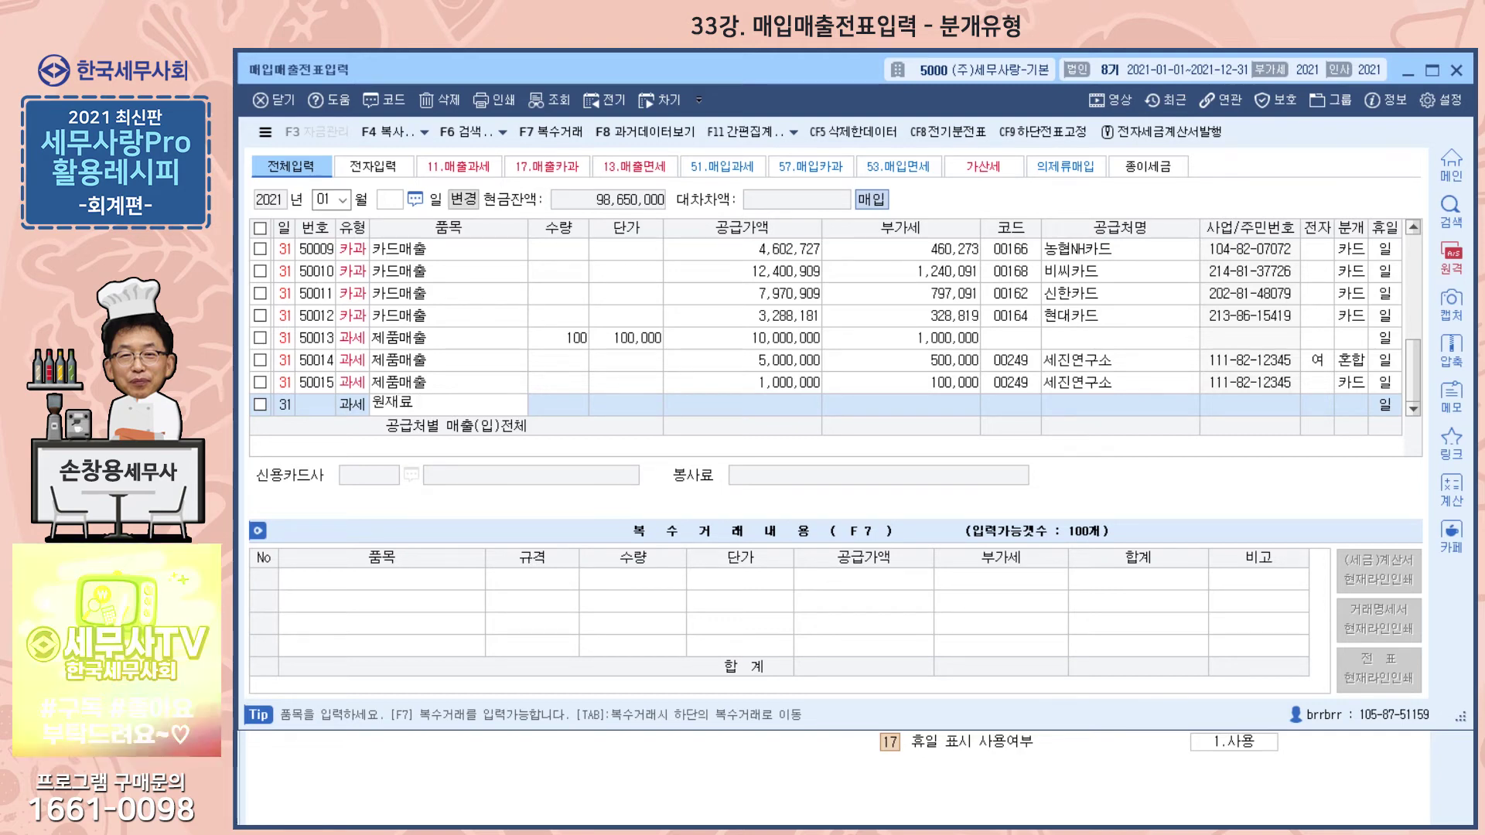
key(Return)
key(Return)
key(Return)
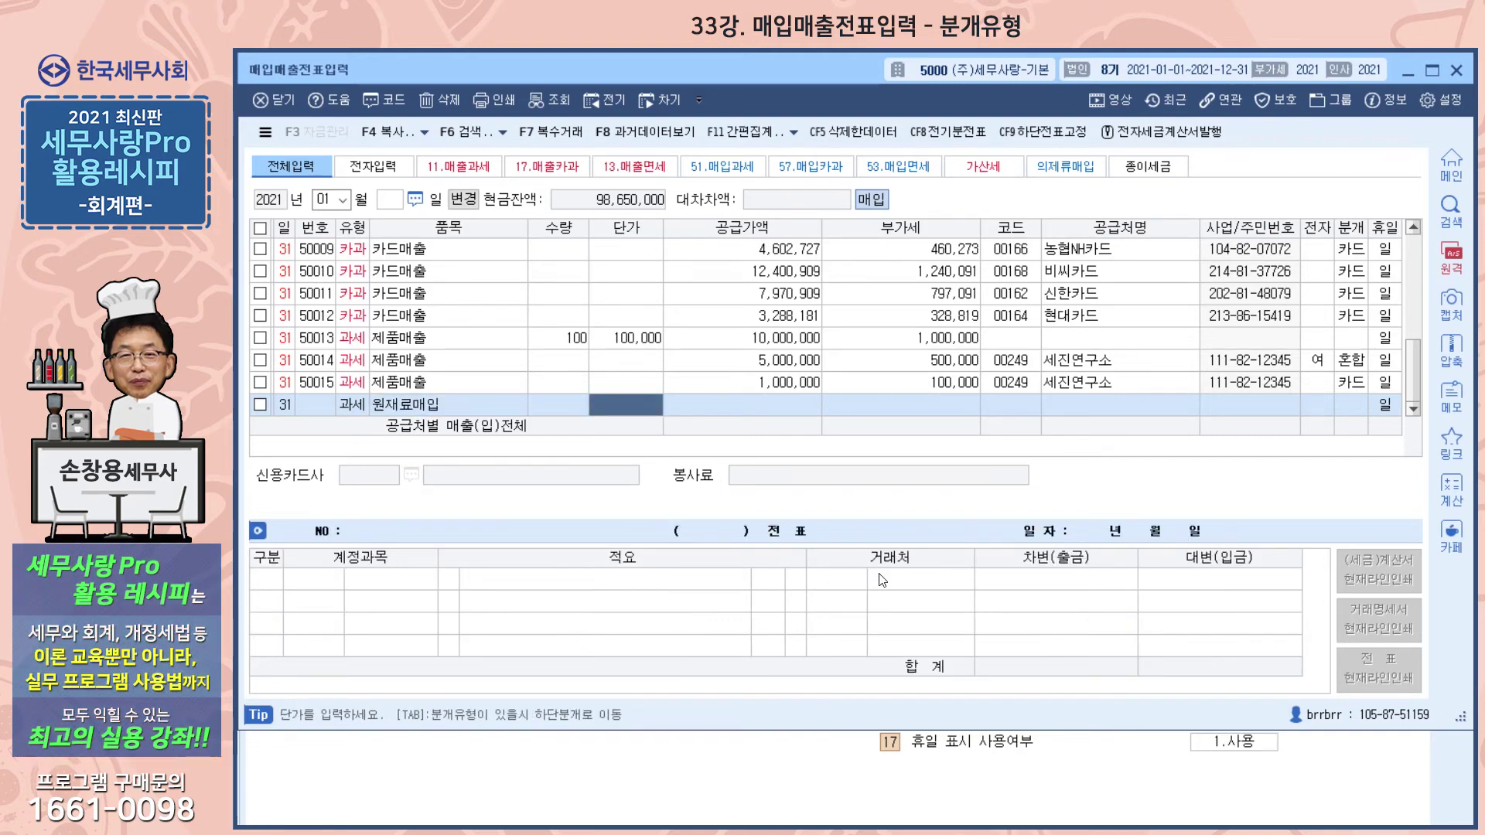
text(1,500,000)
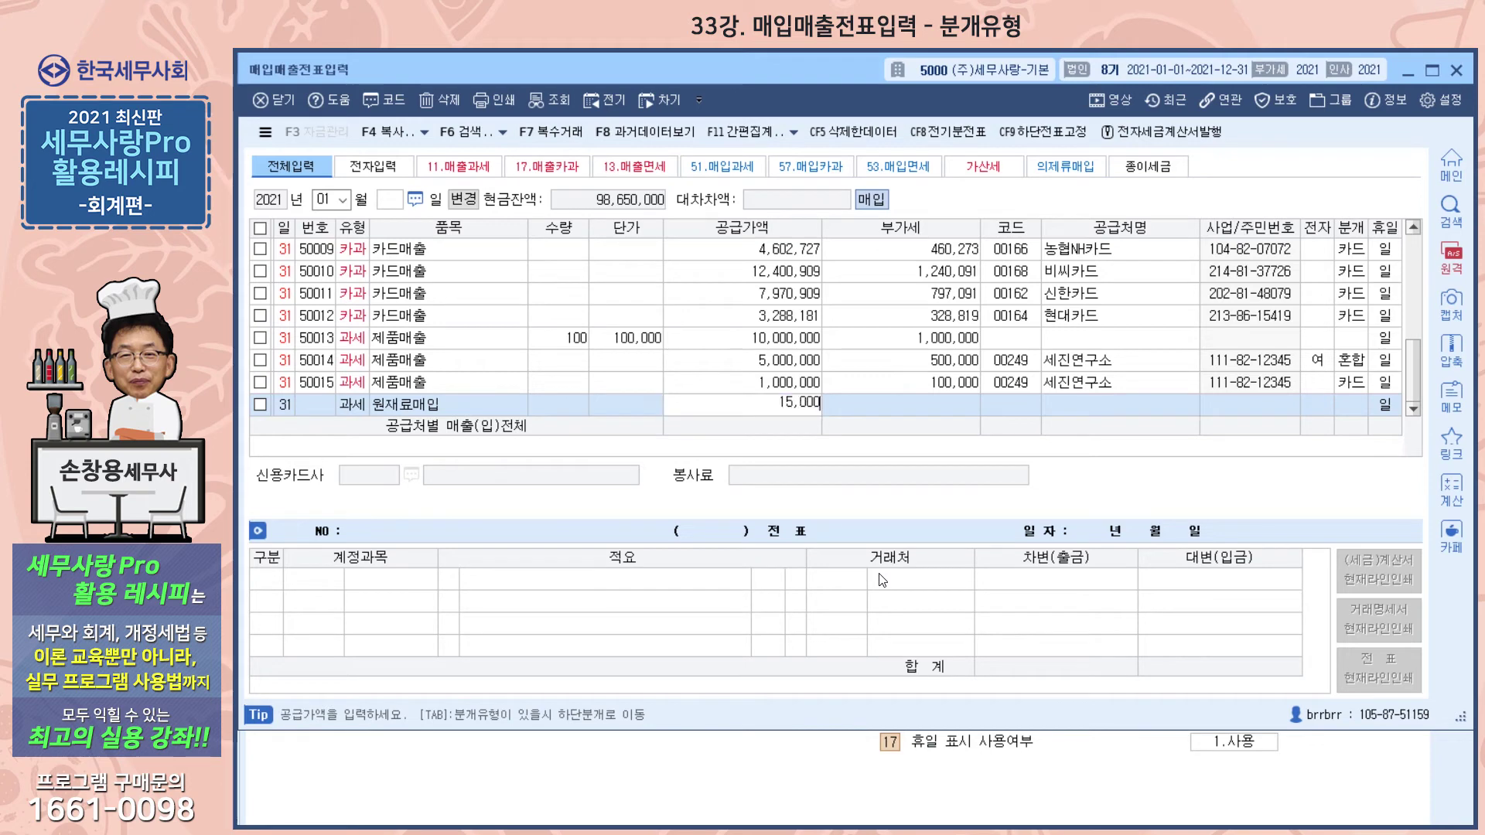
key(Return)
key(Return)
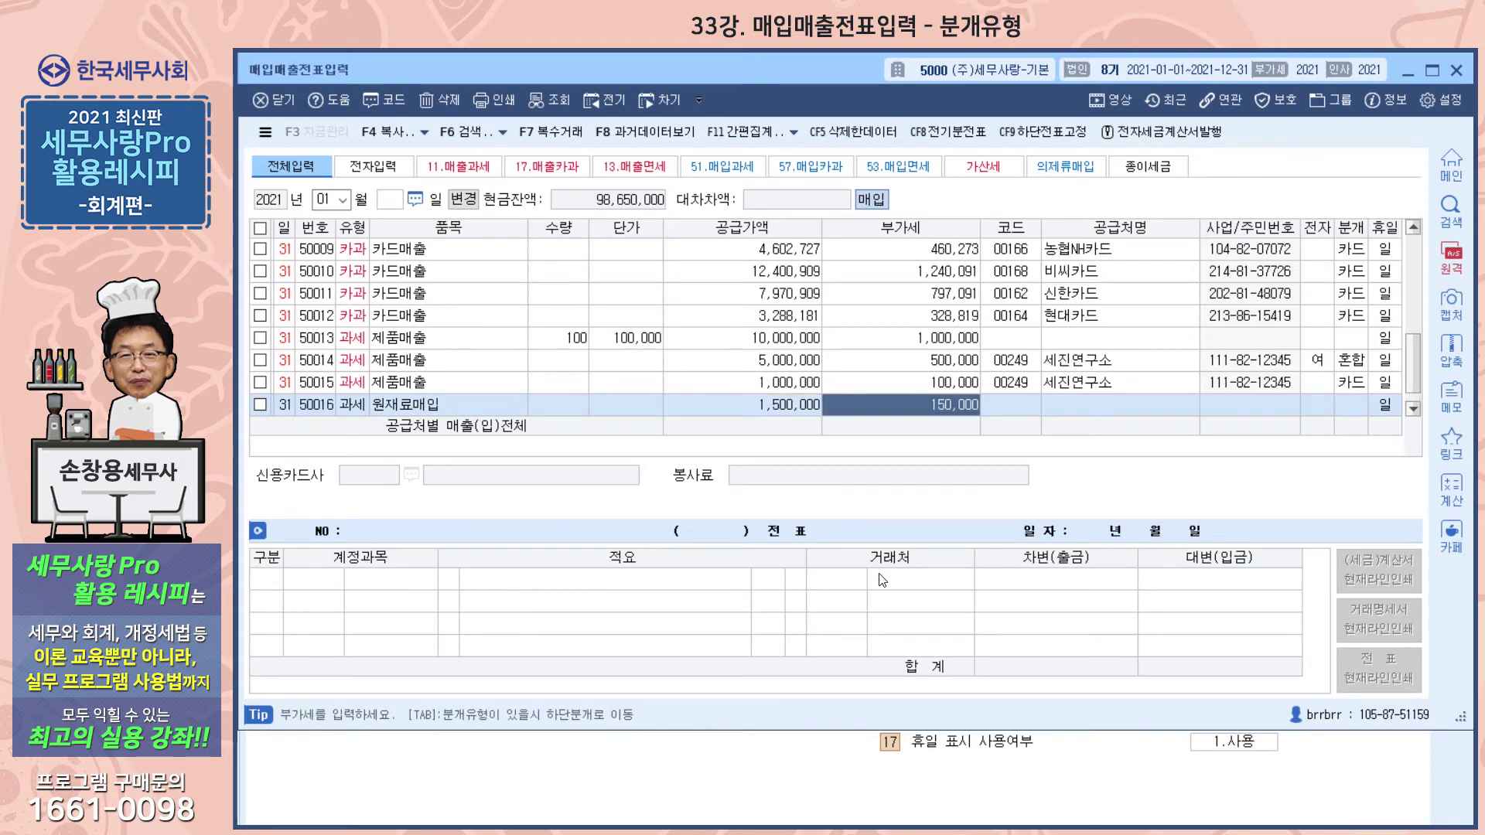
Step: Assign supplier 00249 세진연구소 to the 원재료매입 row, leaving the electronic invoice field blank
key(Return)
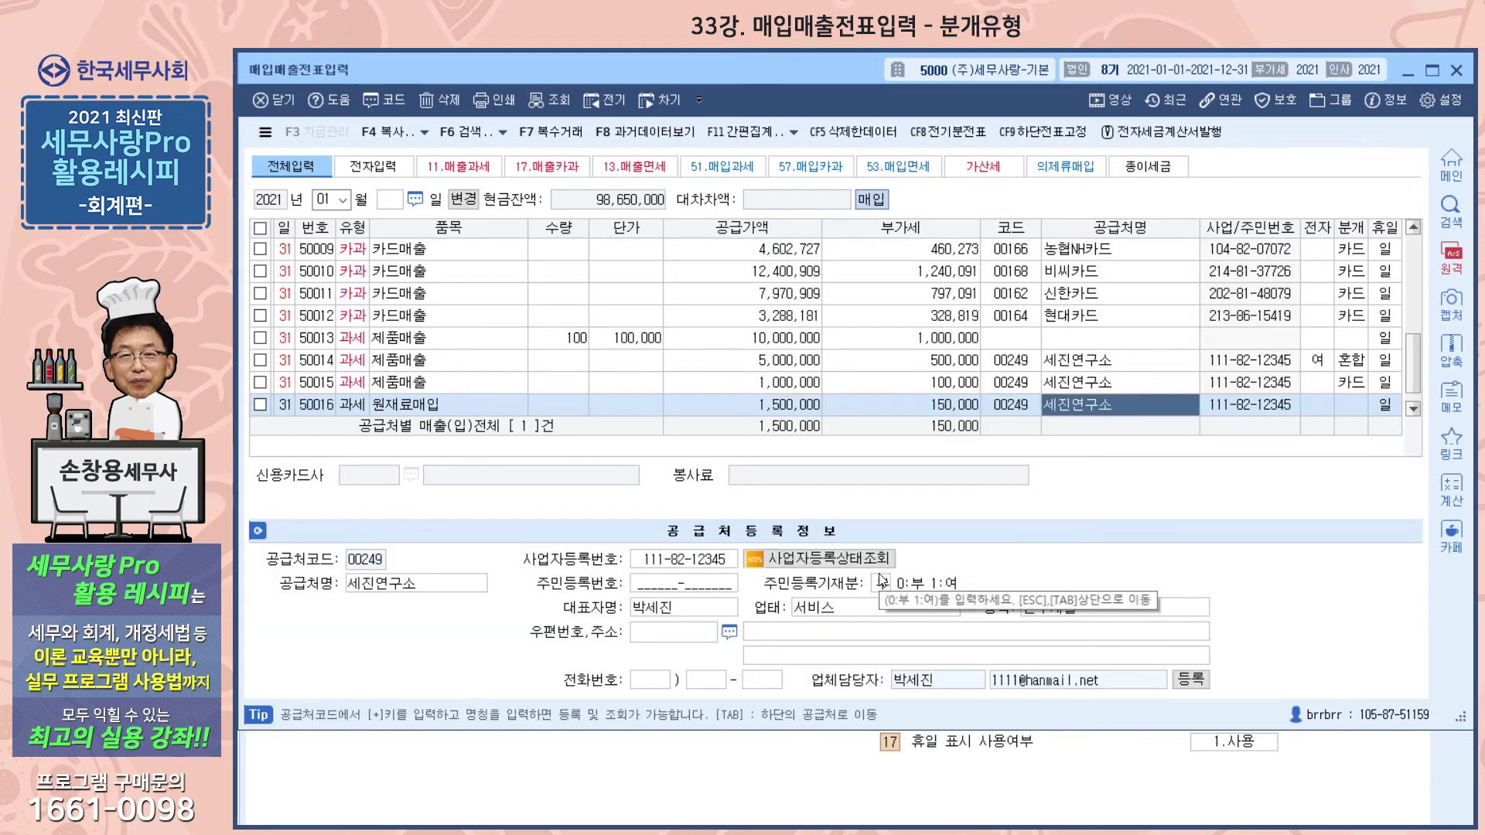
key(Return)
key(Return)
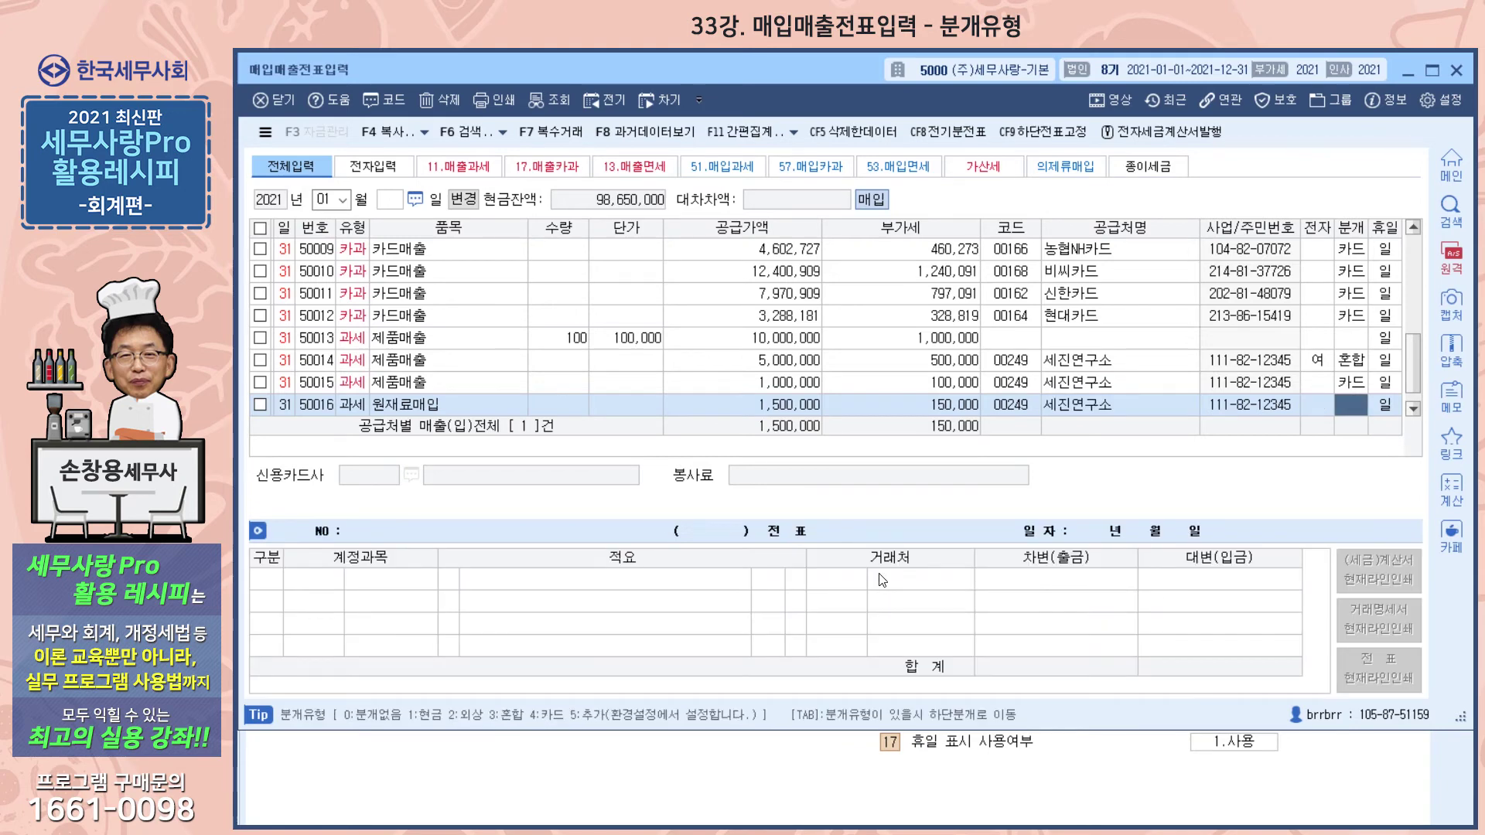
Step: Set the journal type of the 원재료매입 purchase to 현금
text(1)
key(Return)
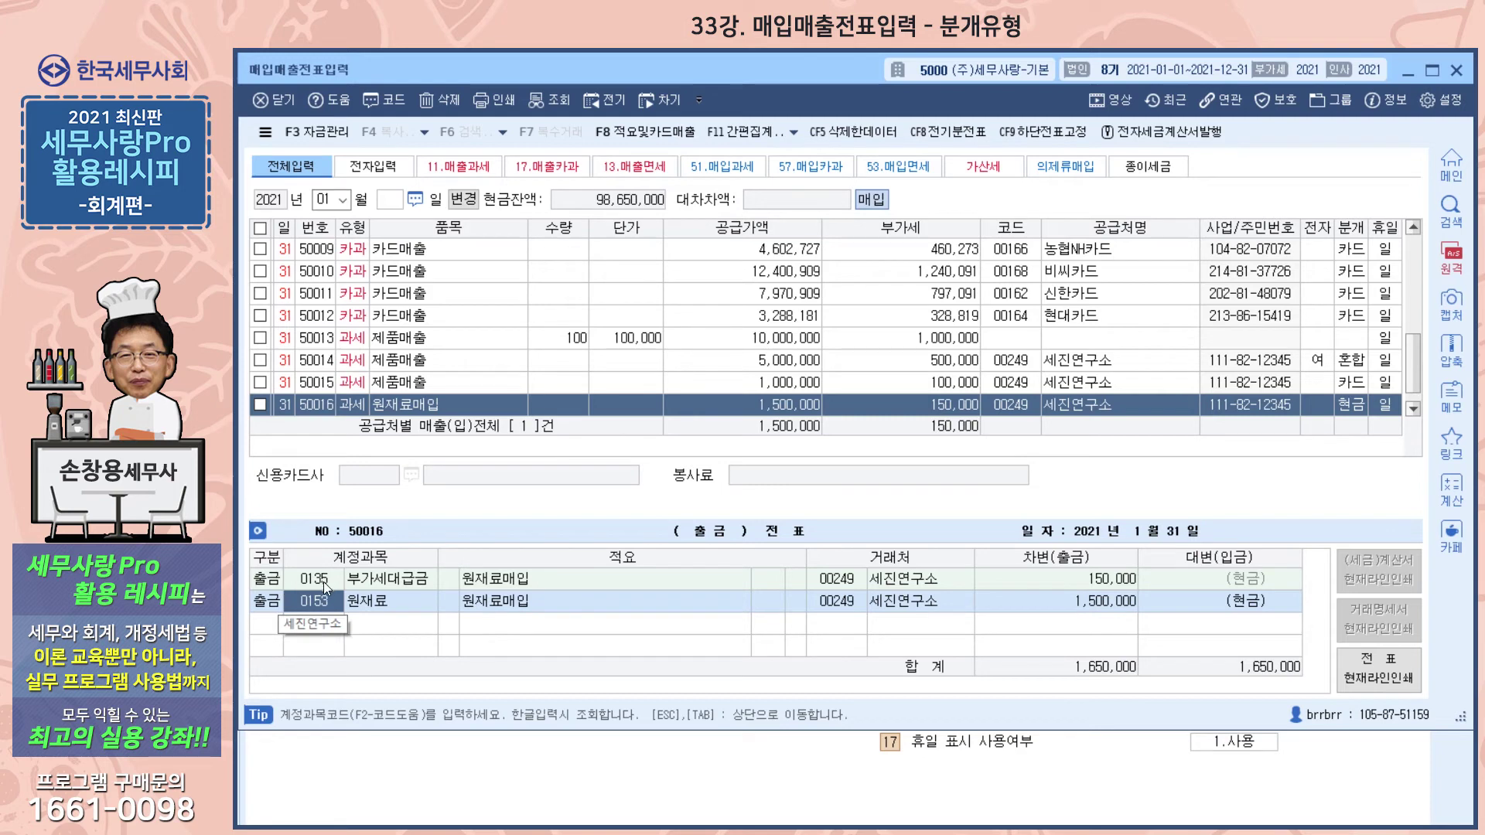
Step: Change the journal type of the 원재료매입 purchase to 외상
click(1359, 402)
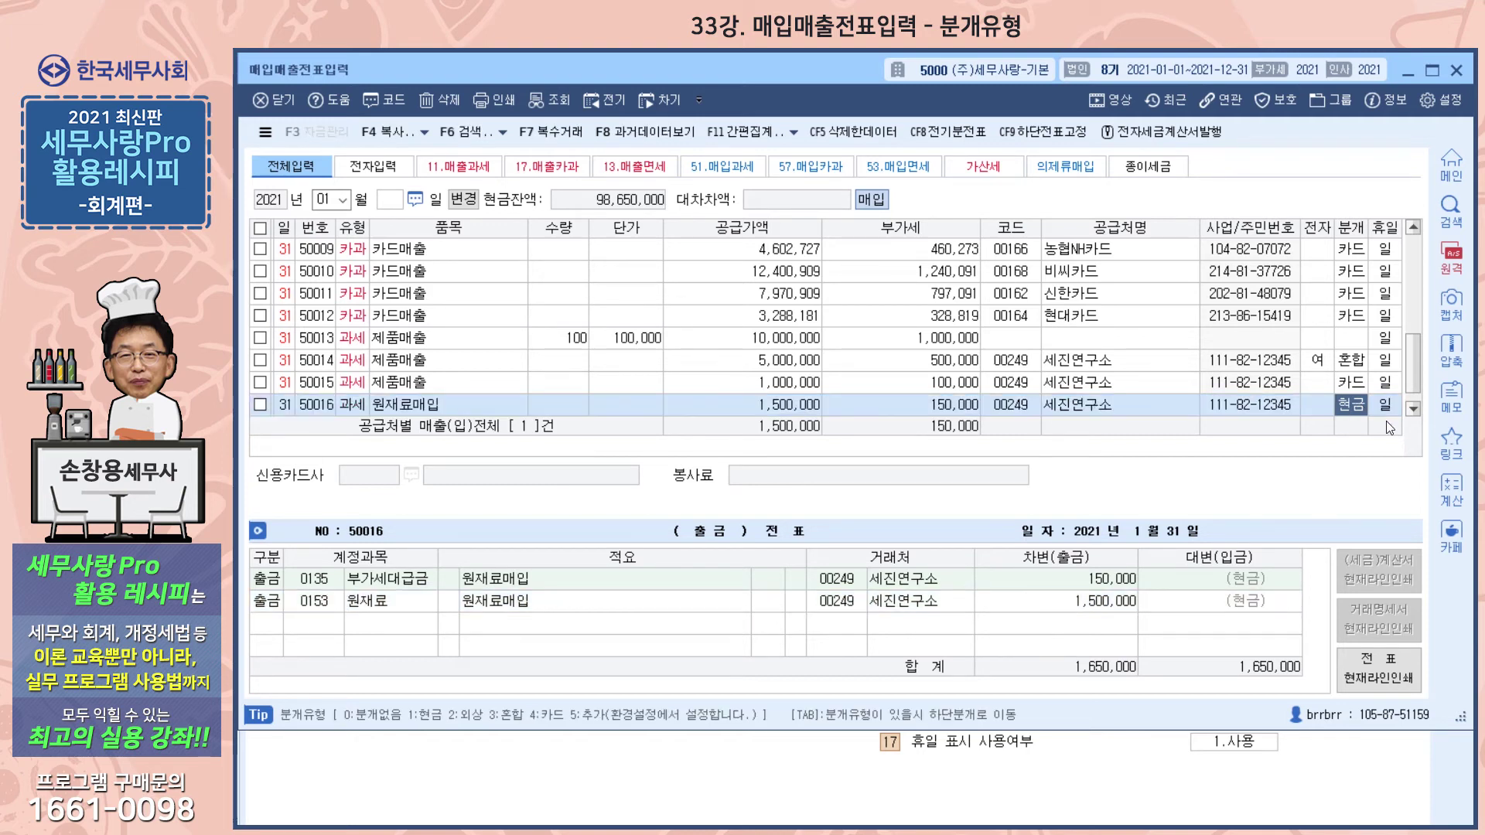
text(2)
key(Return)
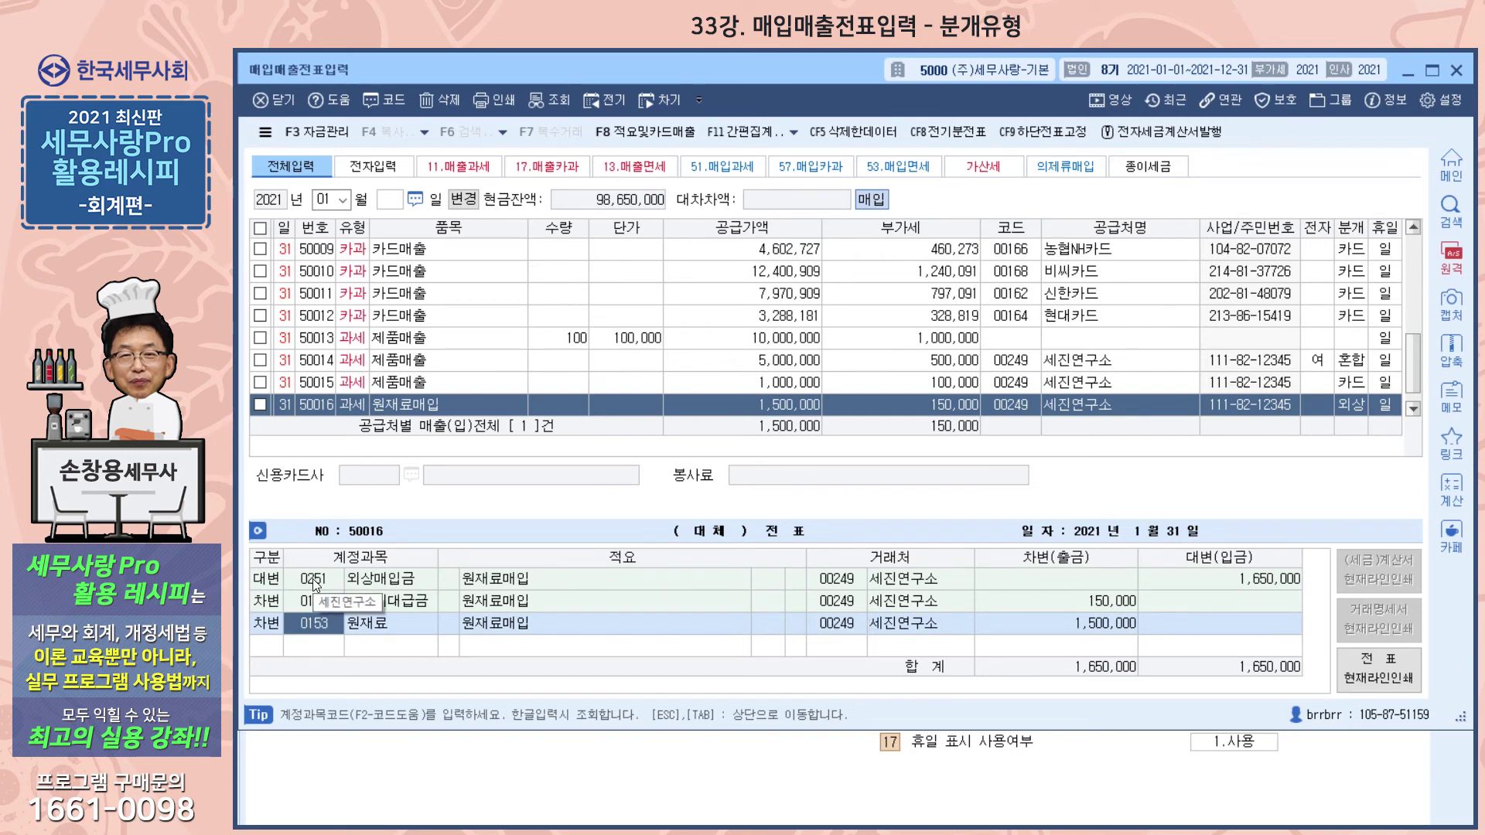
Step: Change the 원재료매입 purchase's journal type to 혼합 and complete its entry with a 대변 line for account 0253 미지급금 of 1,650,000
click(1354, 404)
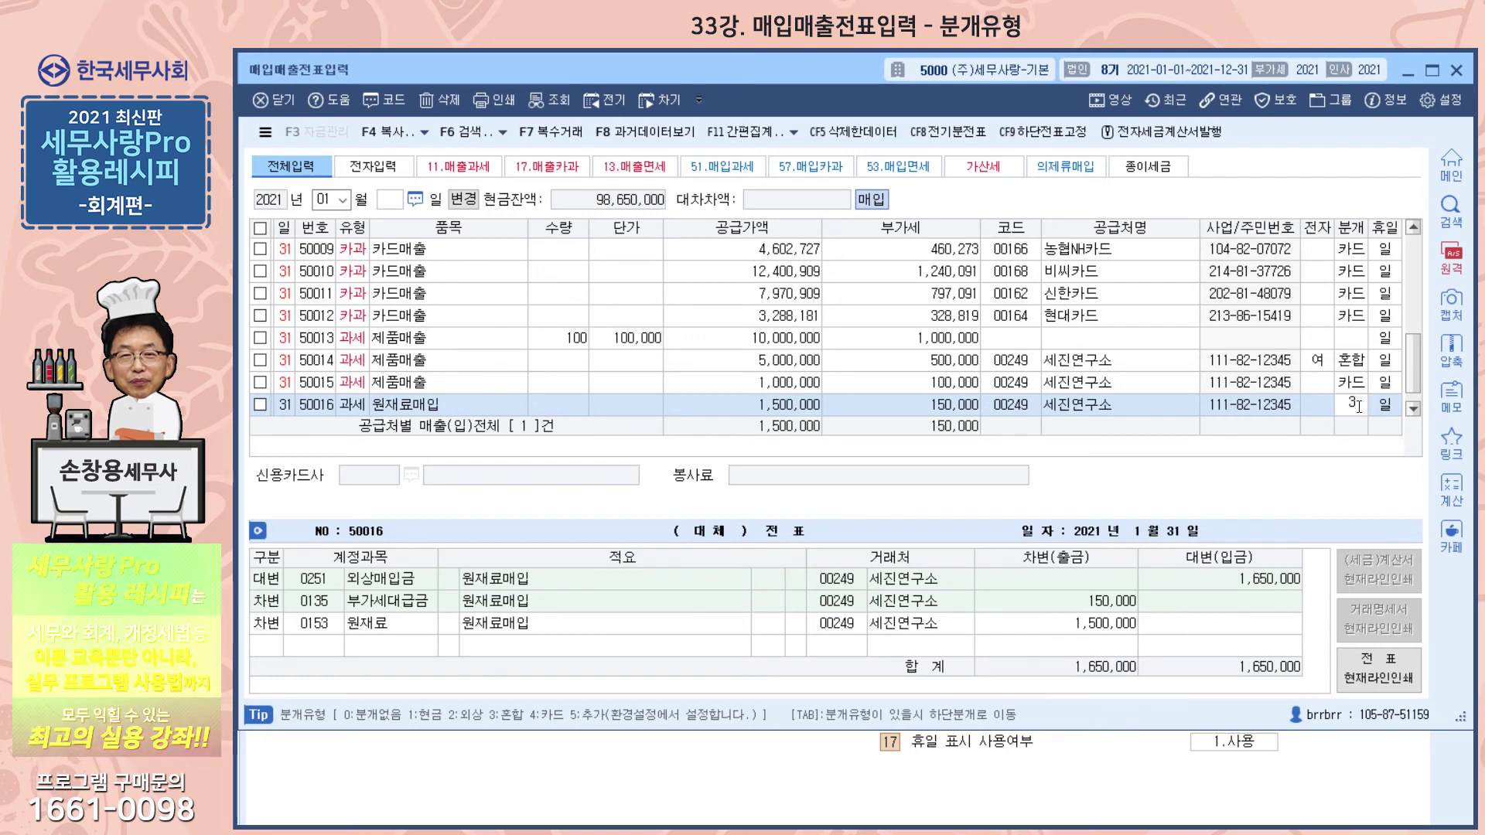
key(3)
key(Return)
key(Return)
key(Return)
key(Return)
text(4253)
key(Return)
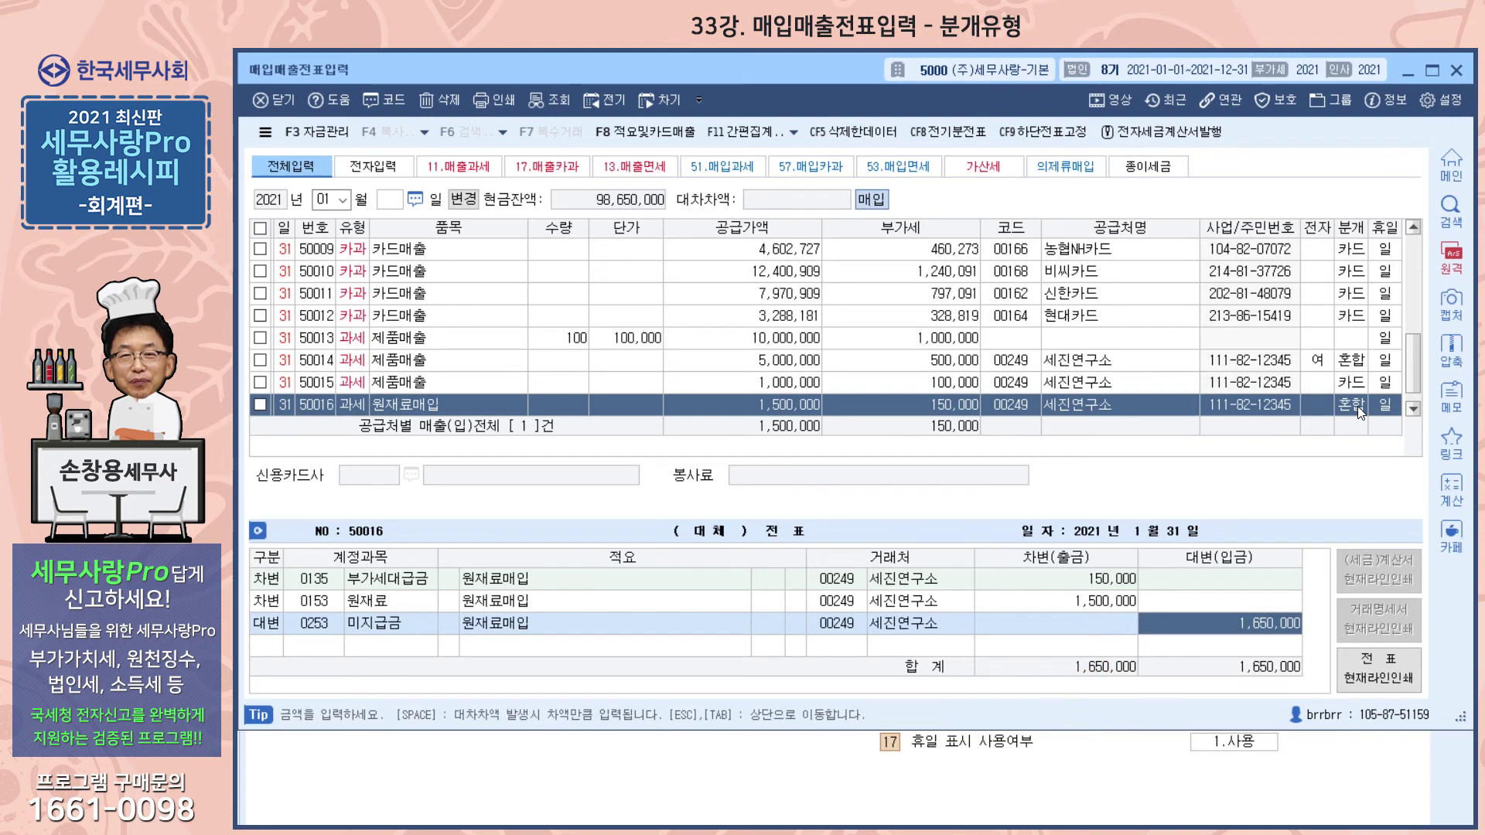
key(Return)
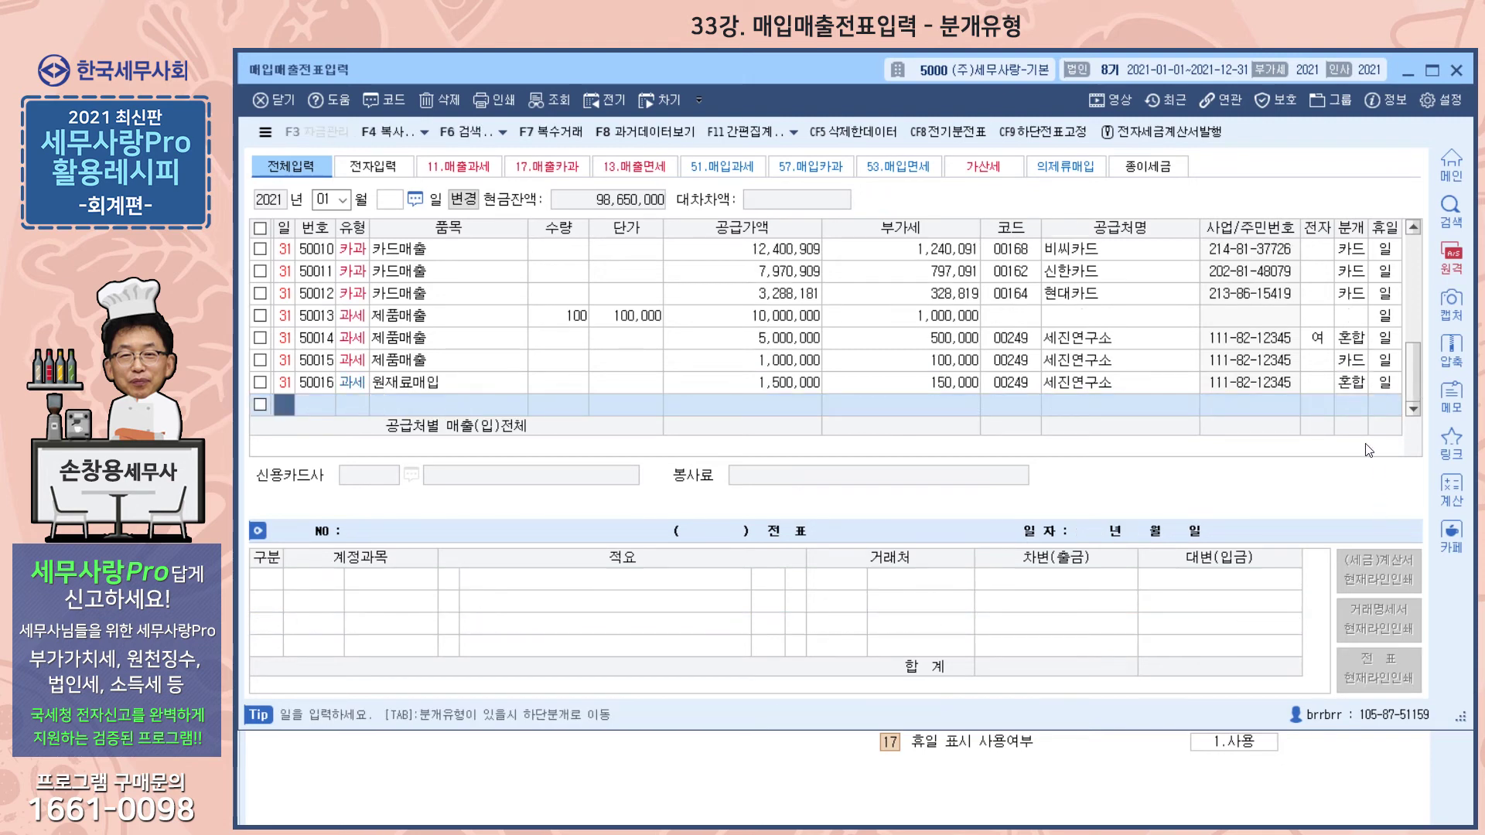
Step: Change the journal type of the 원재료매입 purchase to 카드 and go through its journal lines
click(1355, 381)
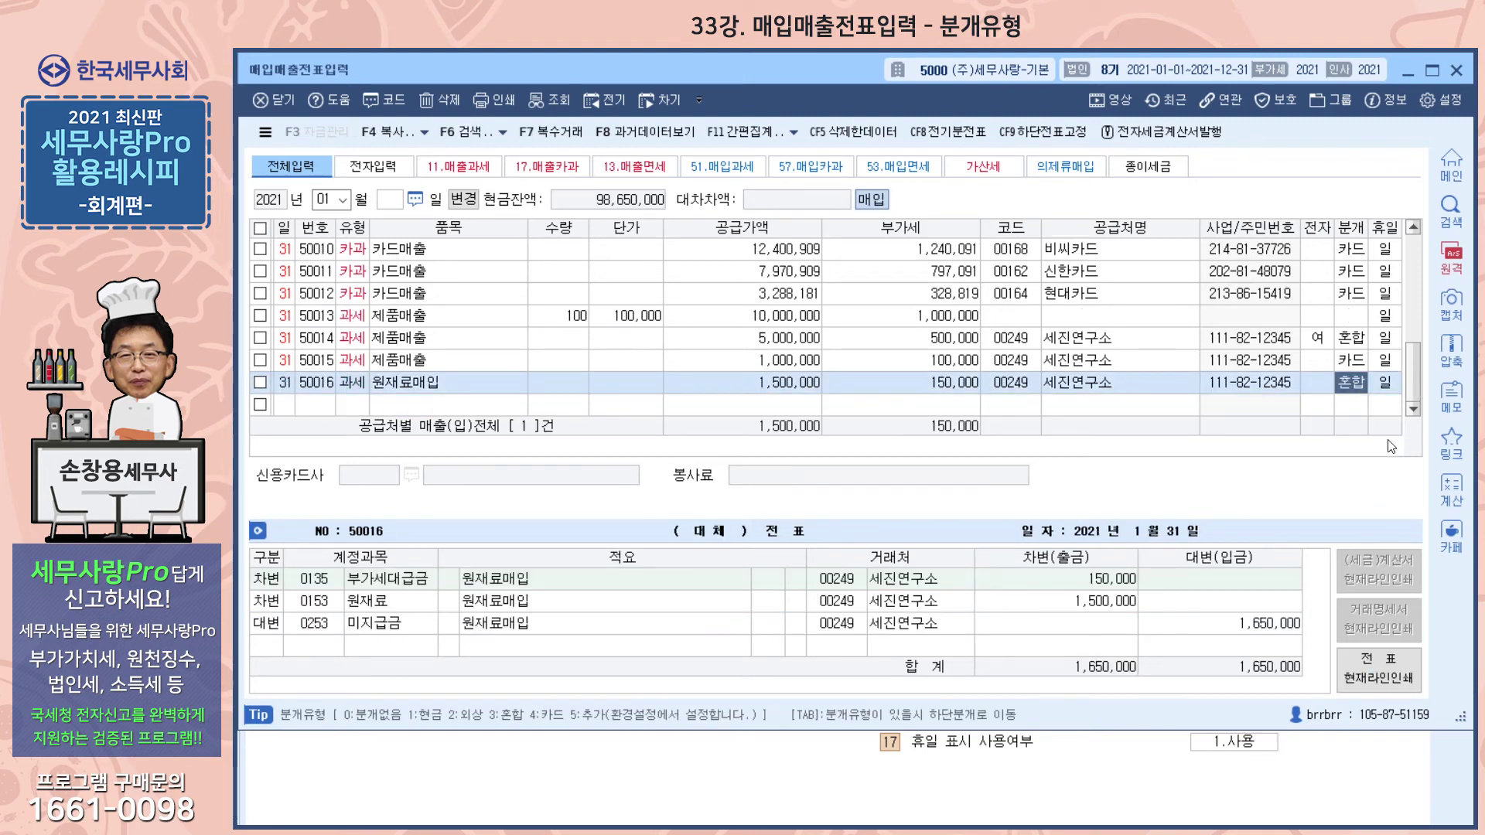
key(4)
key(Return)
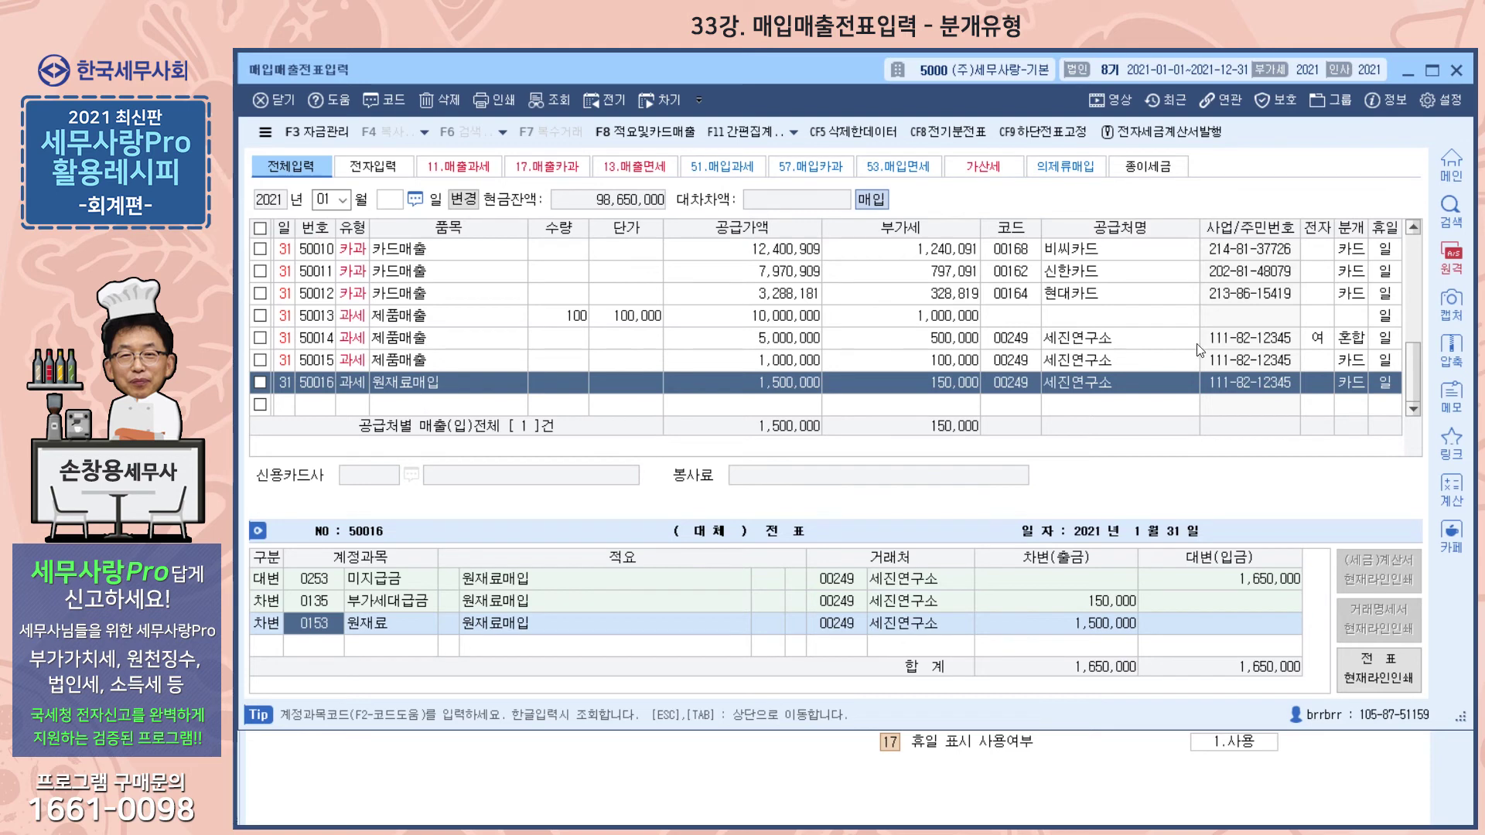
click(1355, 381)
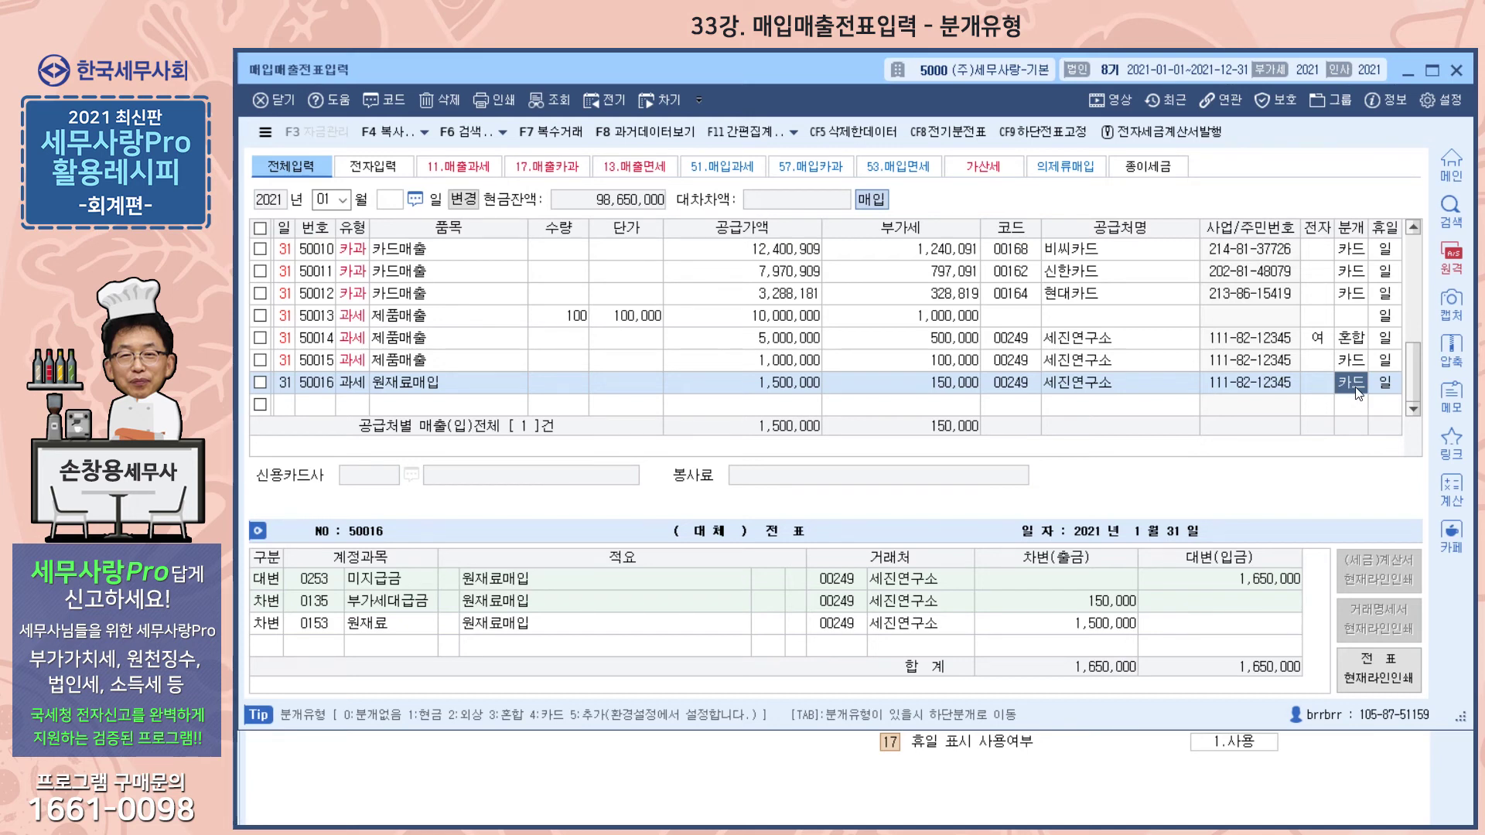
key(Tab)
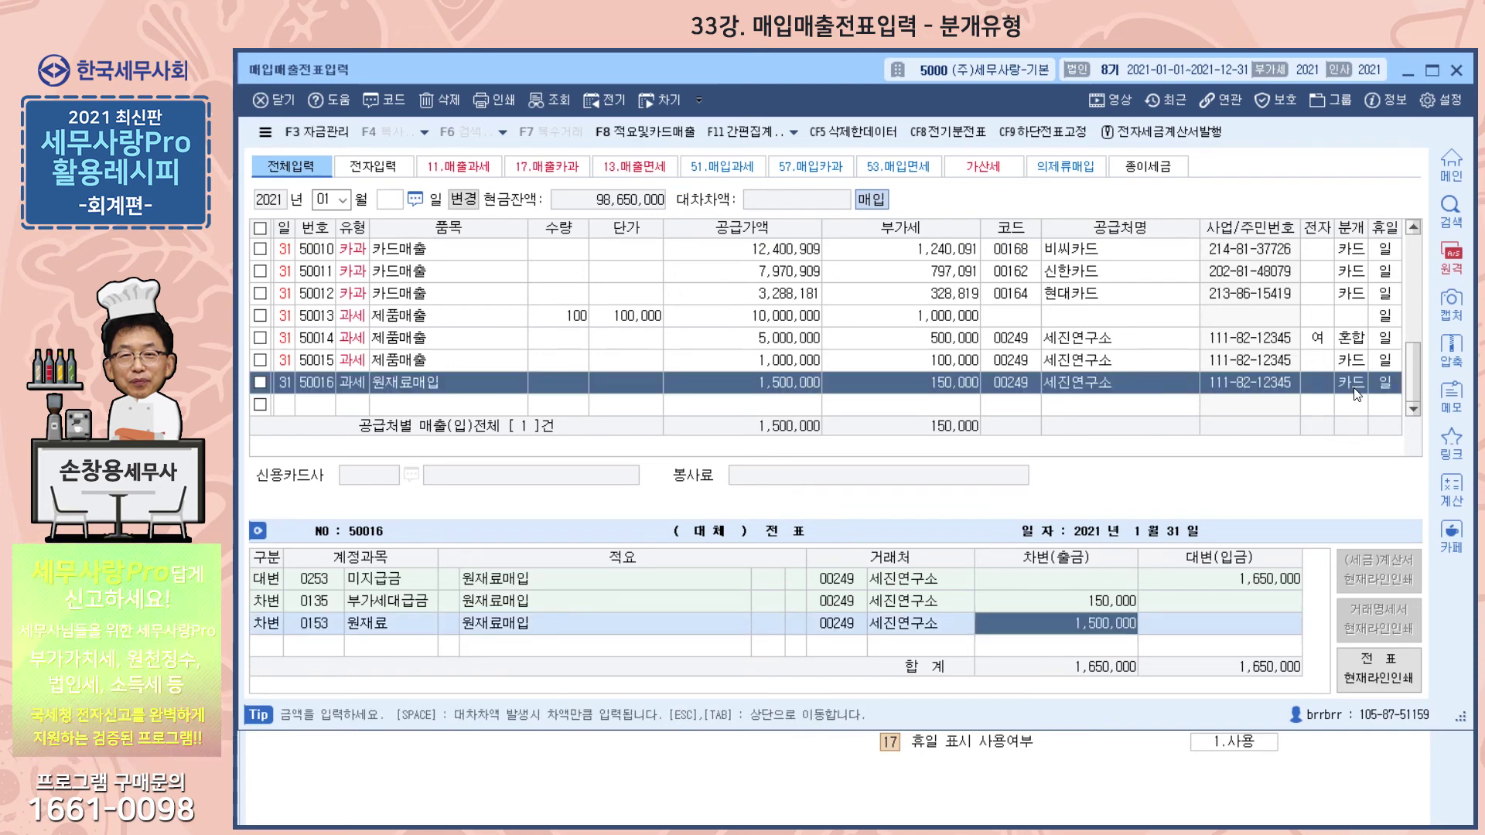
Step: Change the journal type of the 원재료매입 purchase to 추가 and review the 추가계정 설정 accounts in 환경등록
click(1355, 392)
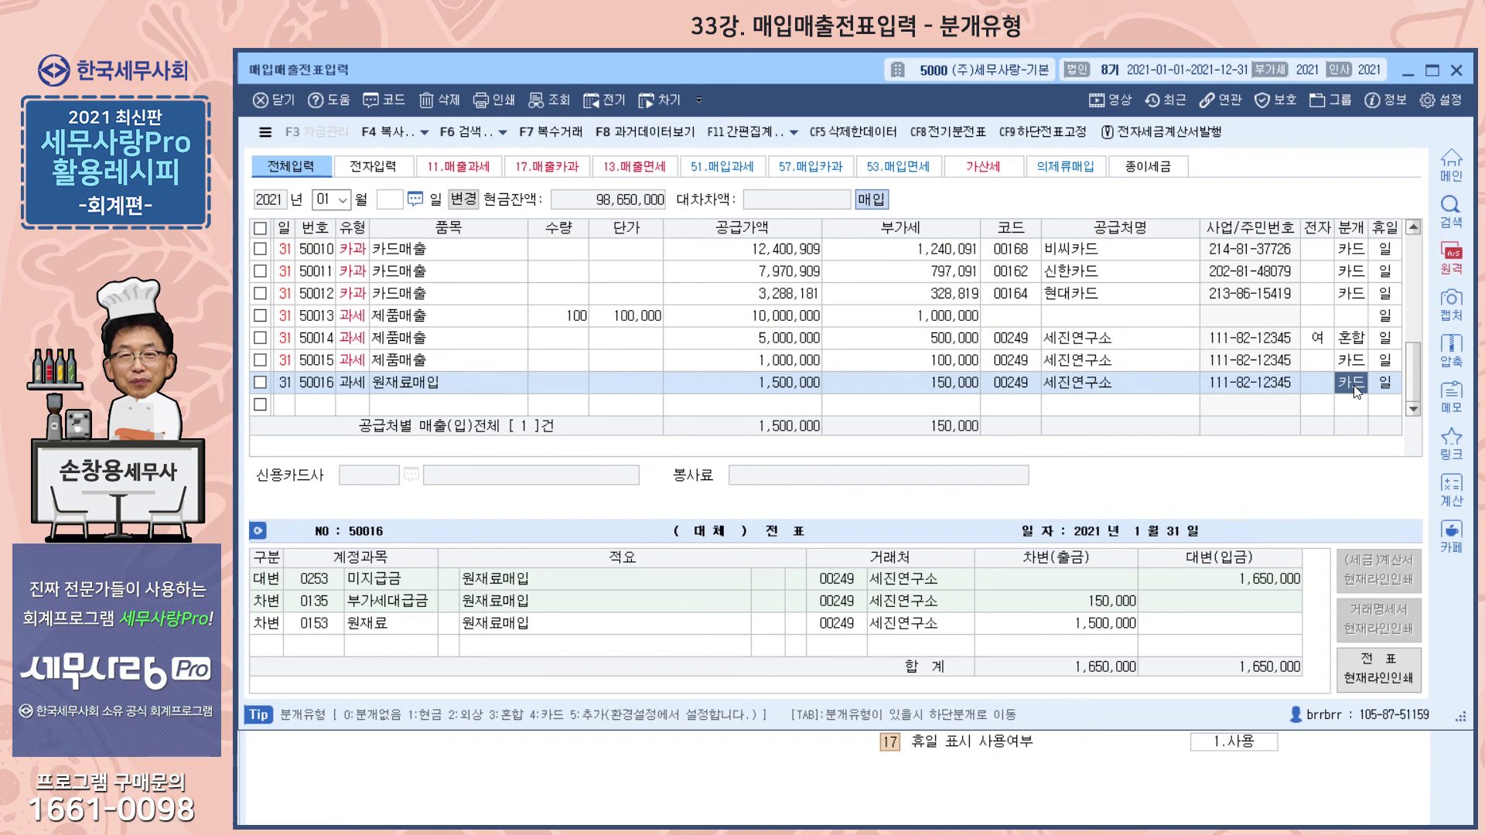
text(5)
key(Tab)
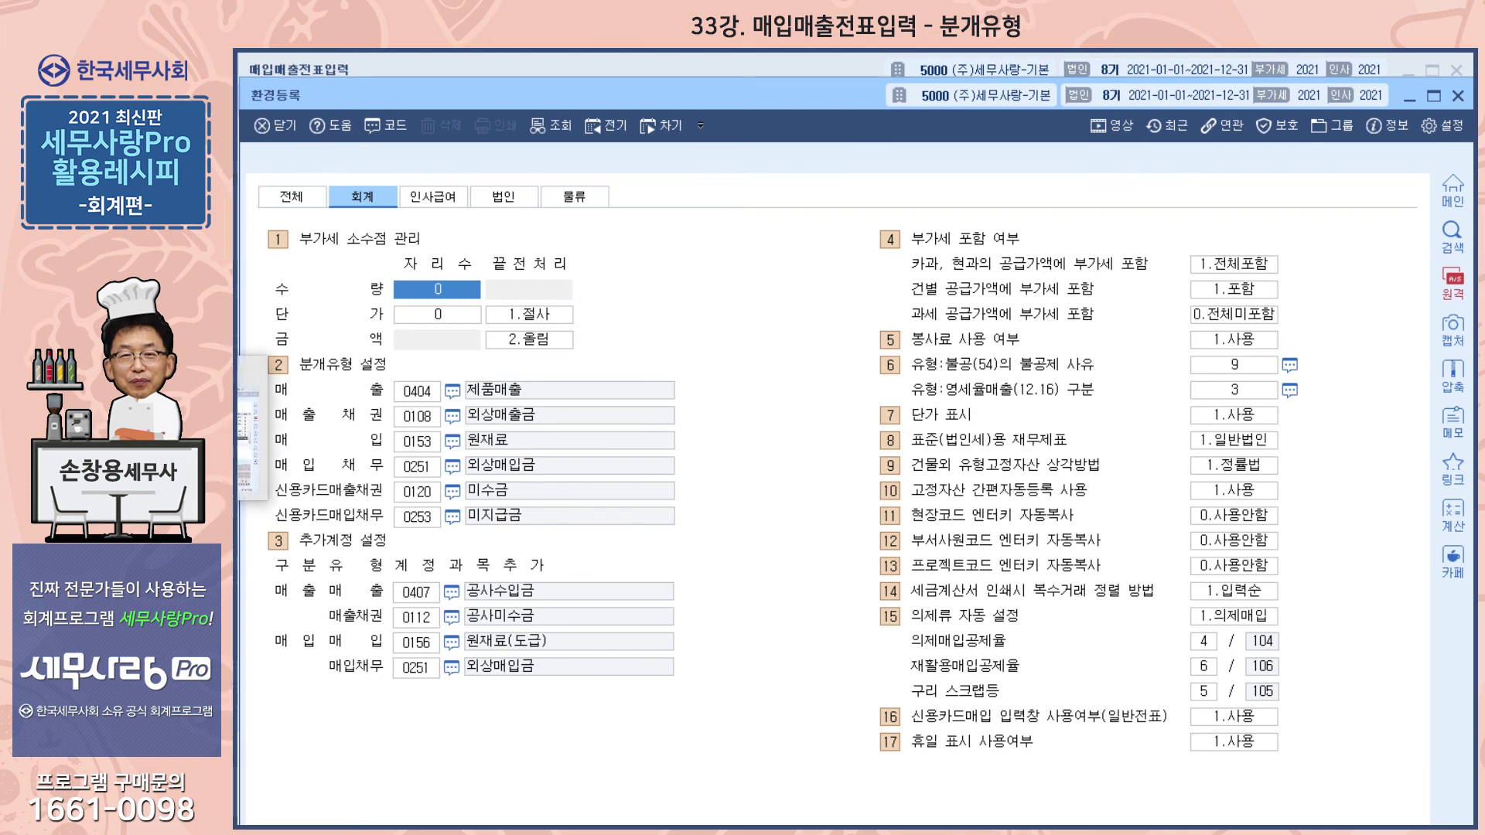
key(Escape)
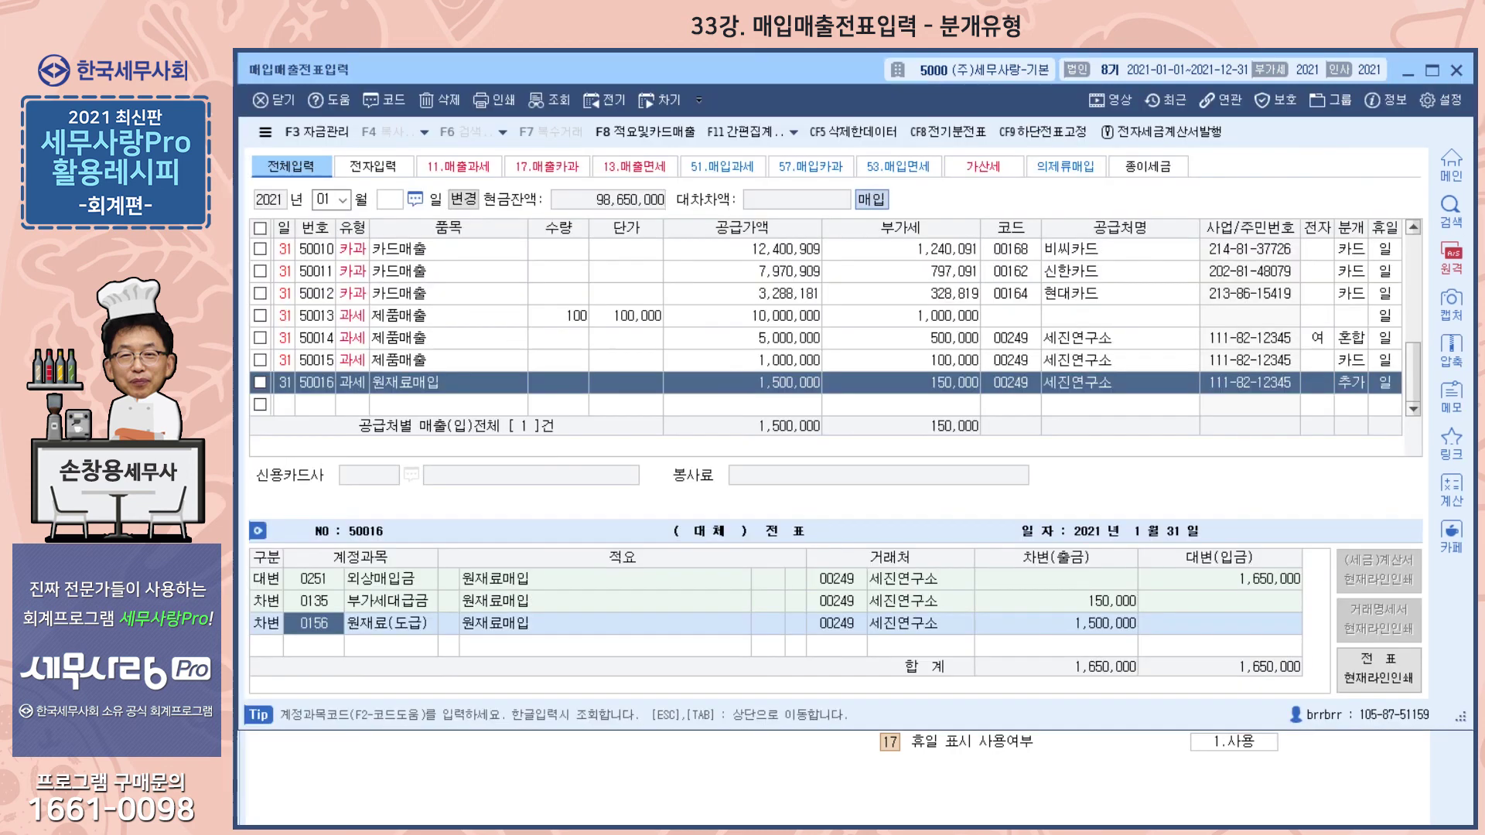
Step: Set the journal type of the 원재료매입 purchase back to 카드
click(1352, 384)
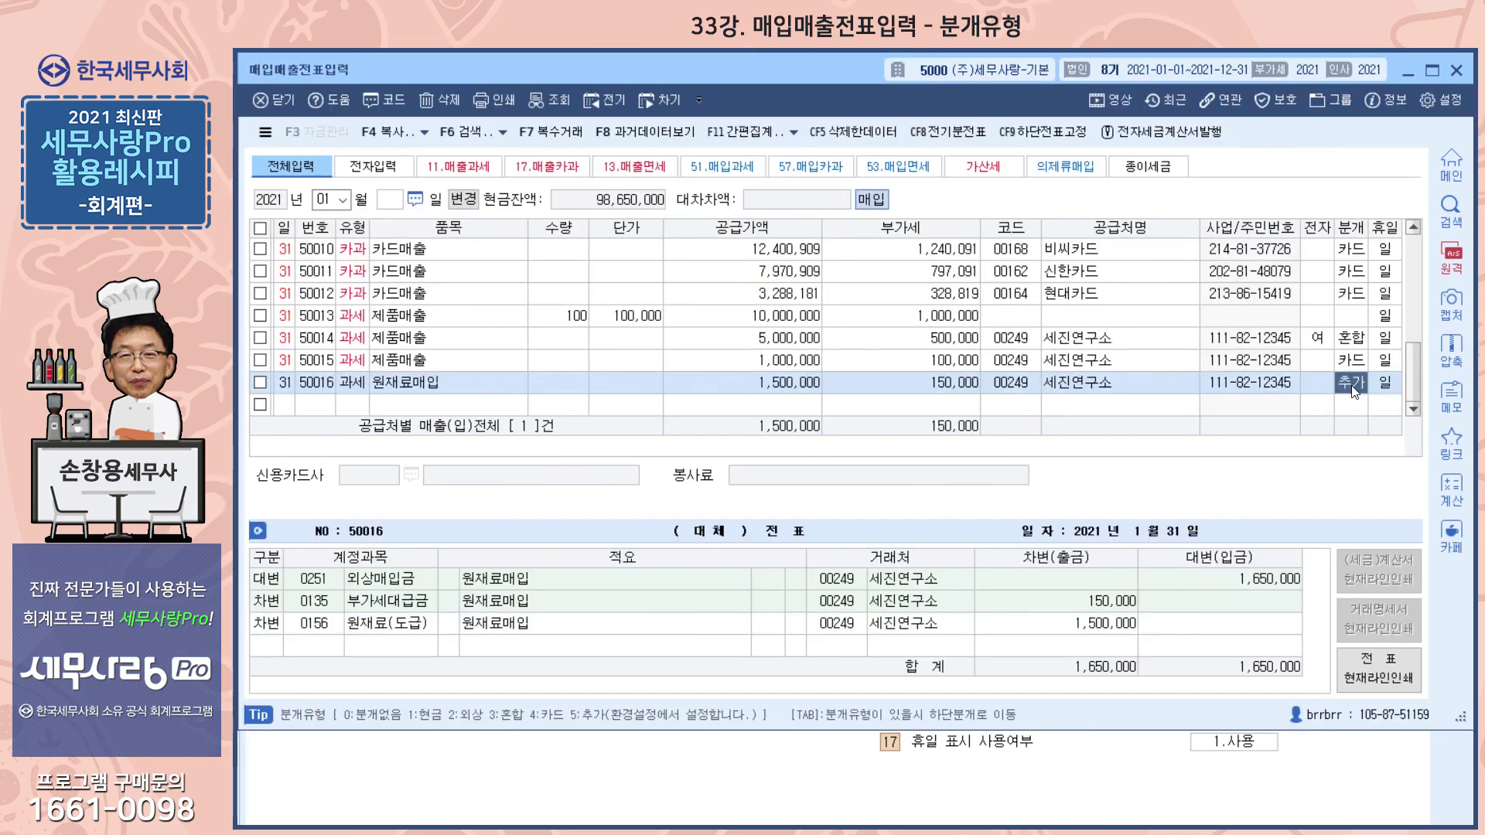
text(4)
key(Return)
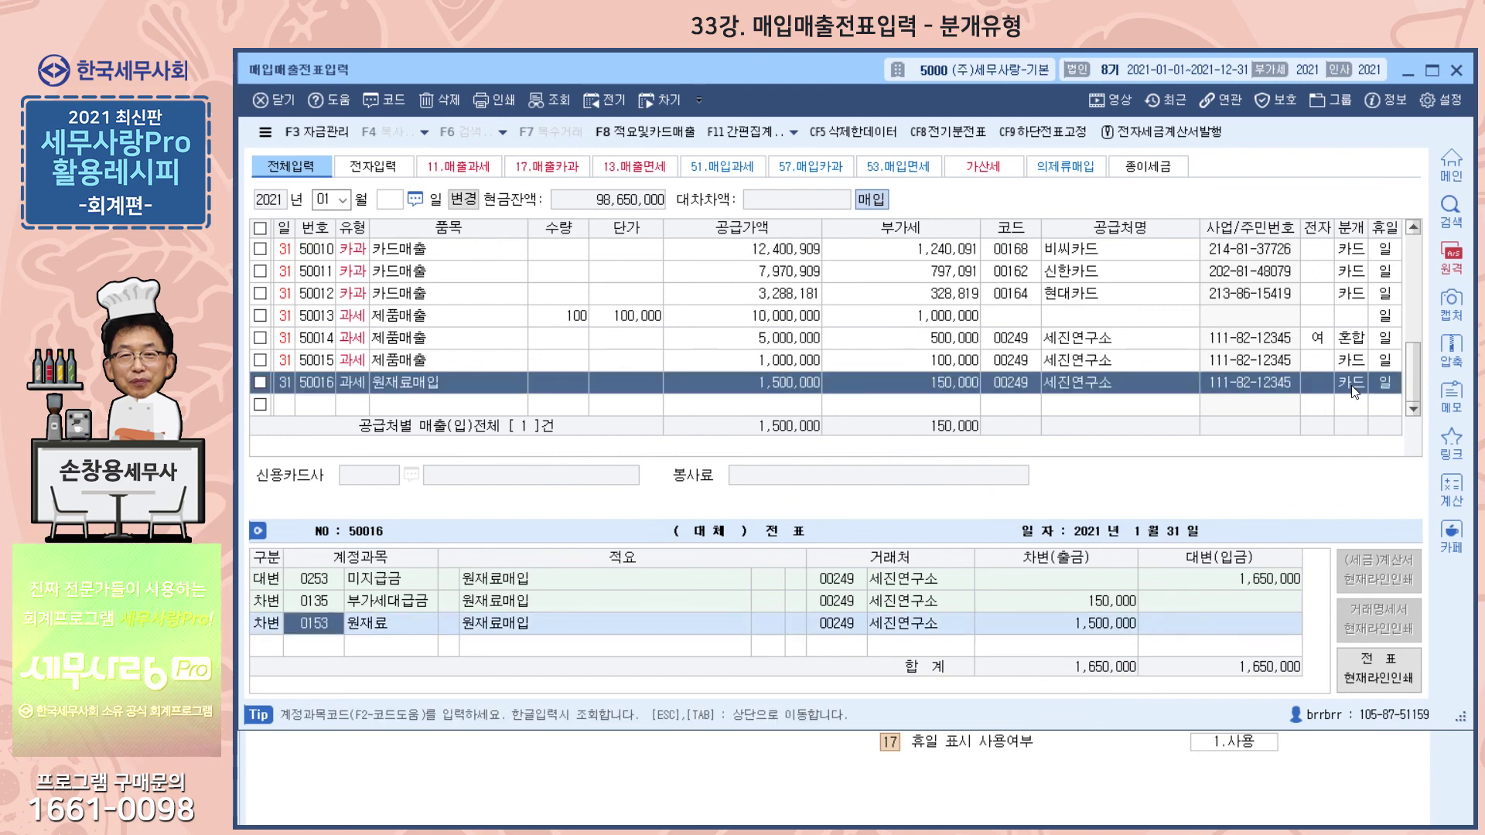